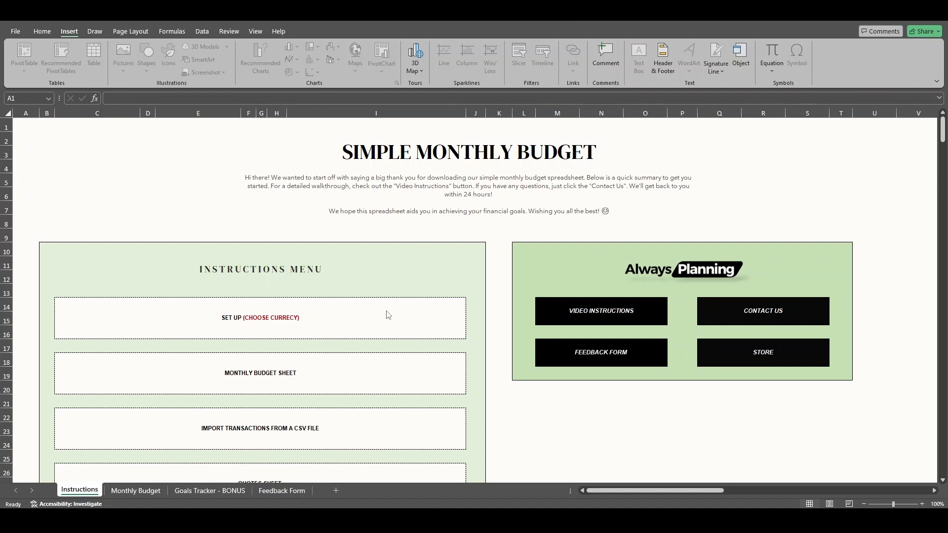
Step: Review the topics listed in the instructions menu, from set up to FAQs and troubleshooting
{"action": "scroll", "coordinate": [277, 346], "scroll_direction": "down", "scroll_amount": 1}
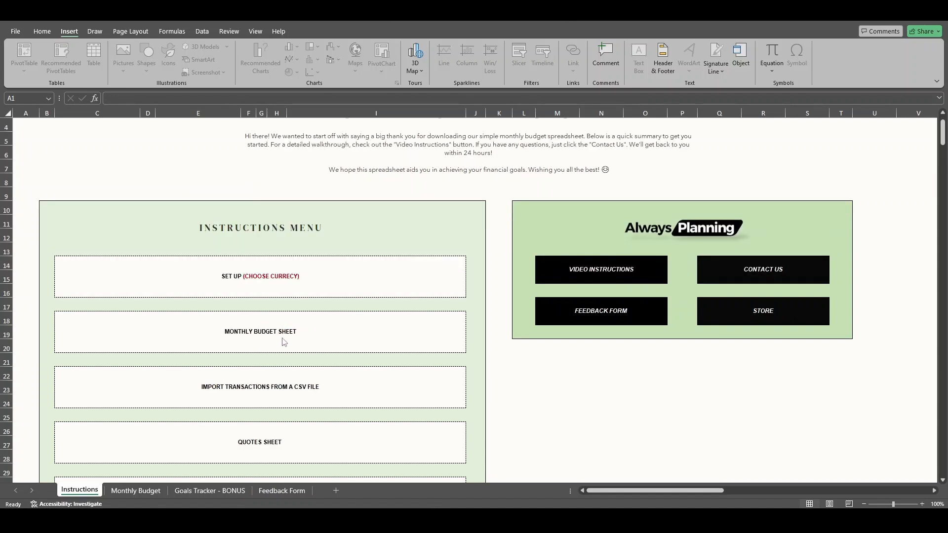
{"action": "scroll", "coordinate": [284, 339], "scroll_direction": "down", "scroll_amount": 1}
{"action": "scroll", "coordinate": [279, 328], "scroll_direction": "down", "scroll_amount": 1}
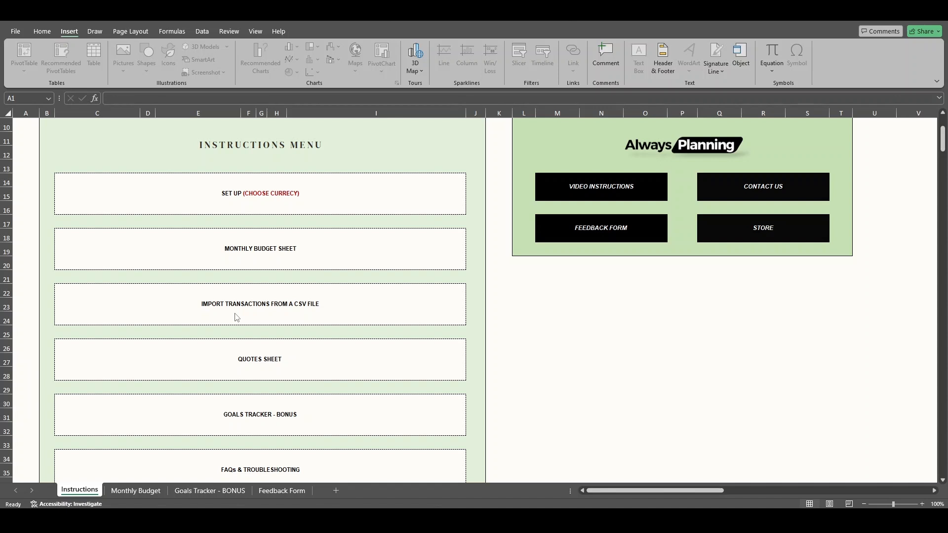
{"action": "scroll", "coordinate": [228, 308], "scroll_direction": "down", "scroll_amount": 1}
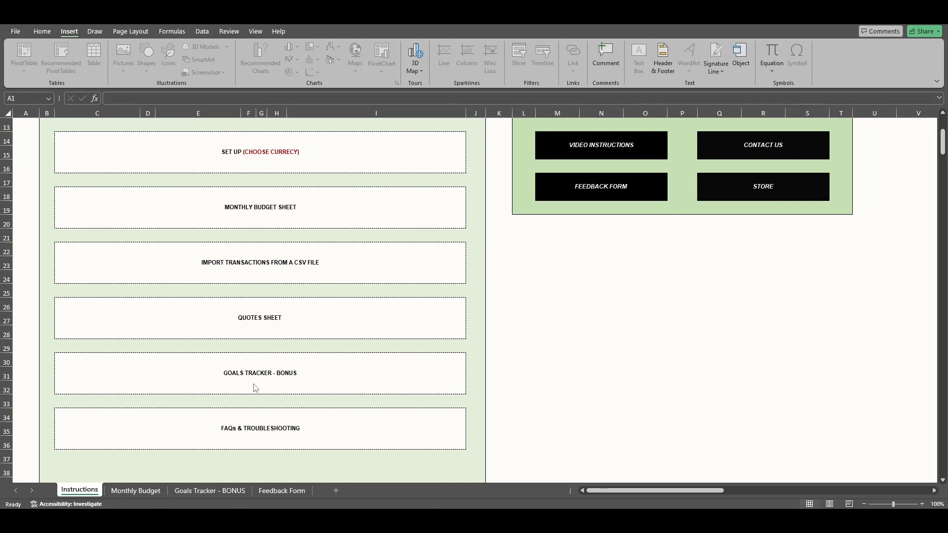
{"action": "scroll", "coordinate": [256, 388], "scroll_direction": "up", "scroll_amount": 4}
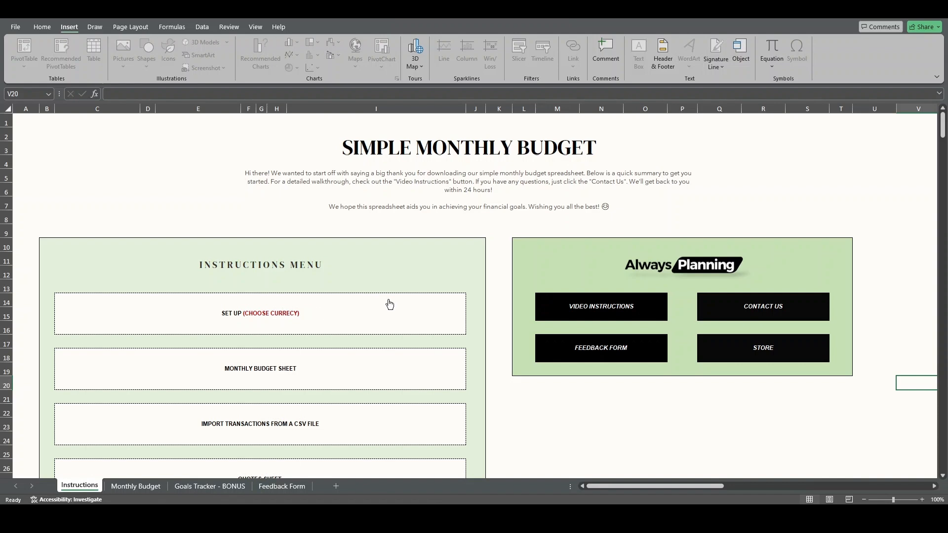
Step: Go to the Set Up section from the instructions menu and choose US Dollar $ as the currency
{"action": "left_click", "coordinate": [326, 312]}
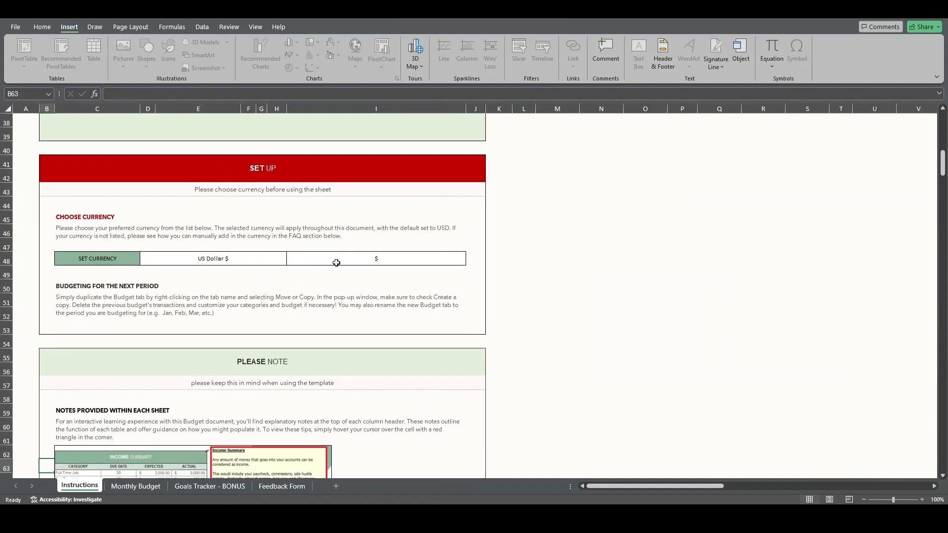
{"action": "left_click", "coordinate": [258, 260]}
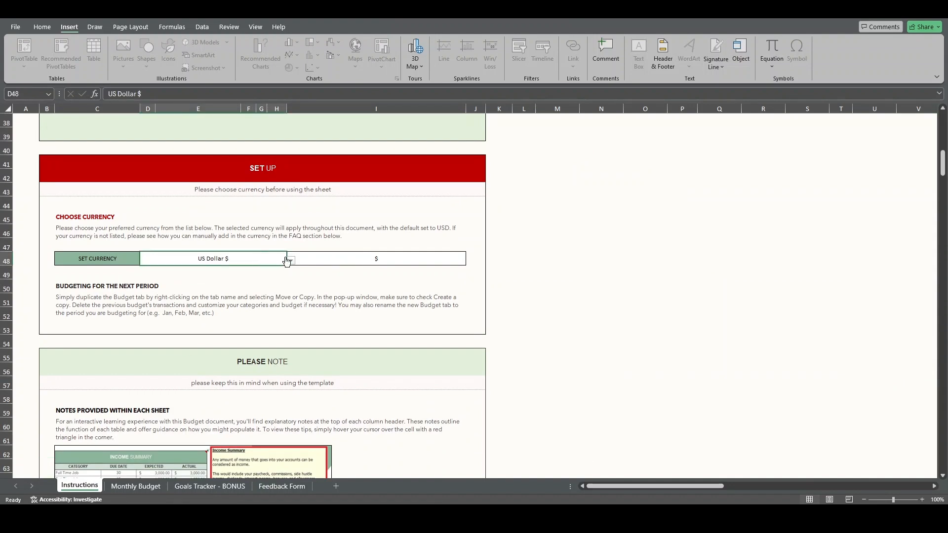
{"action": "left_click", "coordinate": [291, 261]}
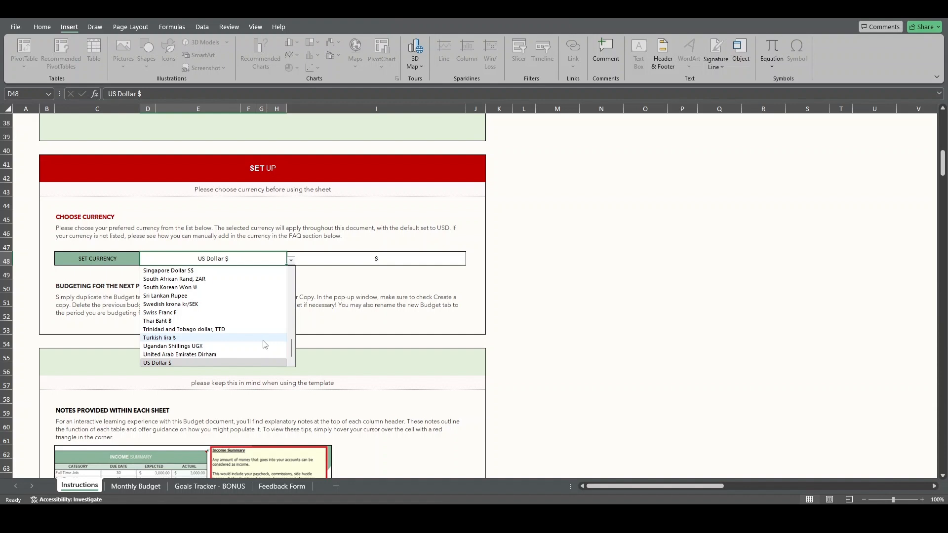
{"action": "left_click", "coordinate": [252, 361]}
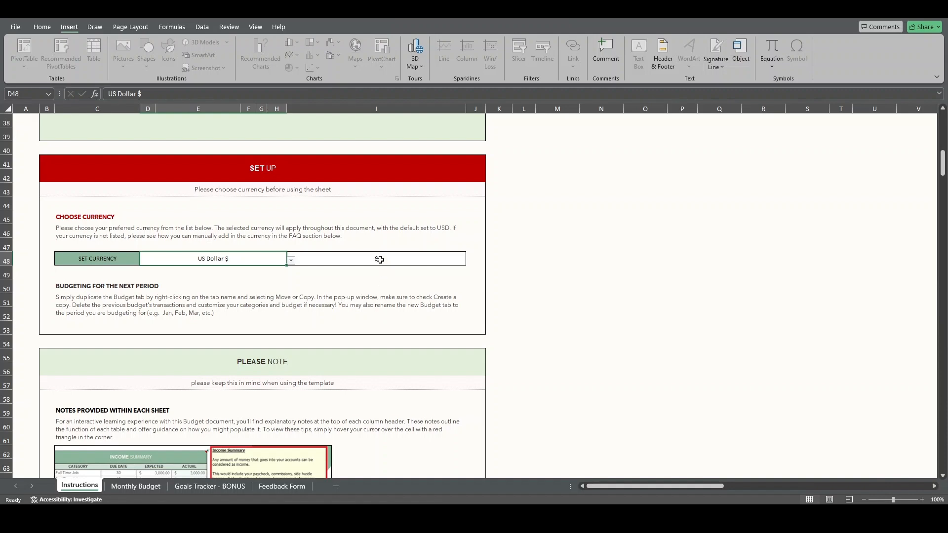
{"action": "scroll", "coordinate": [379, 247], "scroll_direction": "up", "scroll_amount": 10}
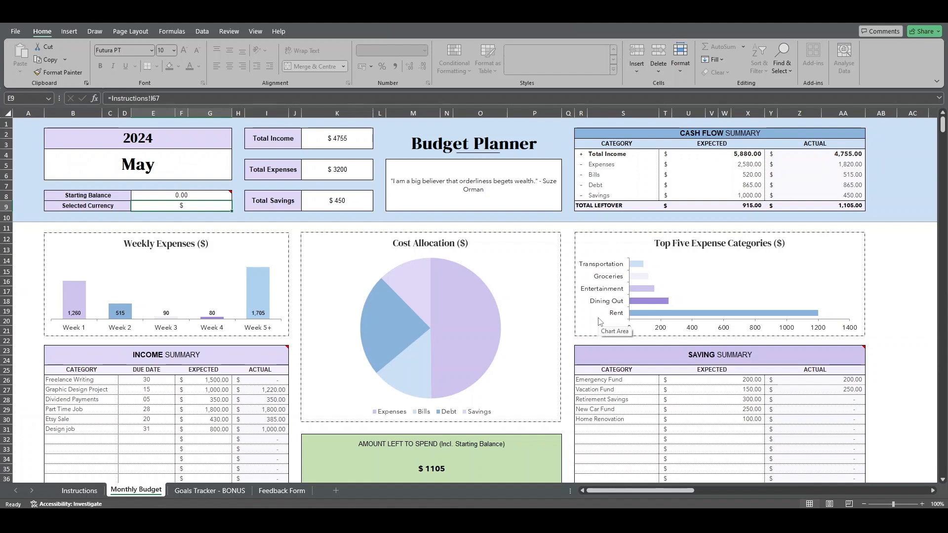
Step: Check the year and month selectors in the header of the Monthly Budget sheet
{"action": "left_click", "coordinate": [224, 139]}
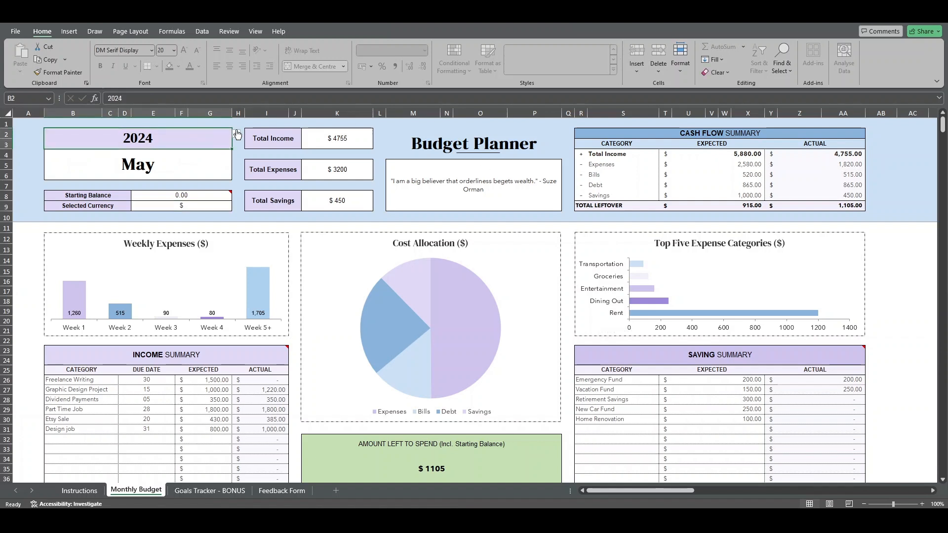
{"action": "left_click", "coordinate": [237, 135]}
{"action": "left_click", "coordinate": [238, 135]}
{"action": "left_click", "coordinate": [226, 156]}
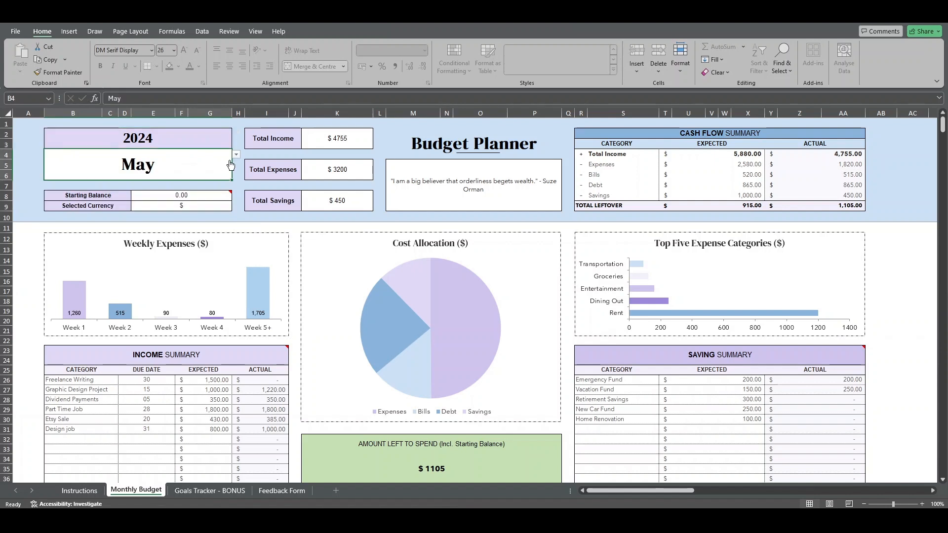
{"action": "left_click", "coordinate": [237, 157]}
{"action": "left_click", "coordinate": [237, 156]}
{"action": "left_click", "coordinate": [138, 138]}
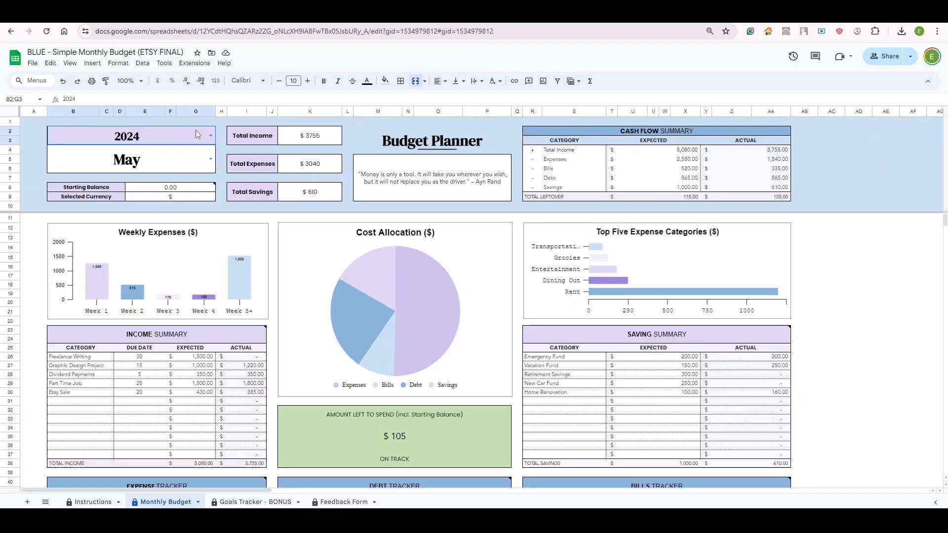
{"action": "left_click", "coordinate": [210, 134]}
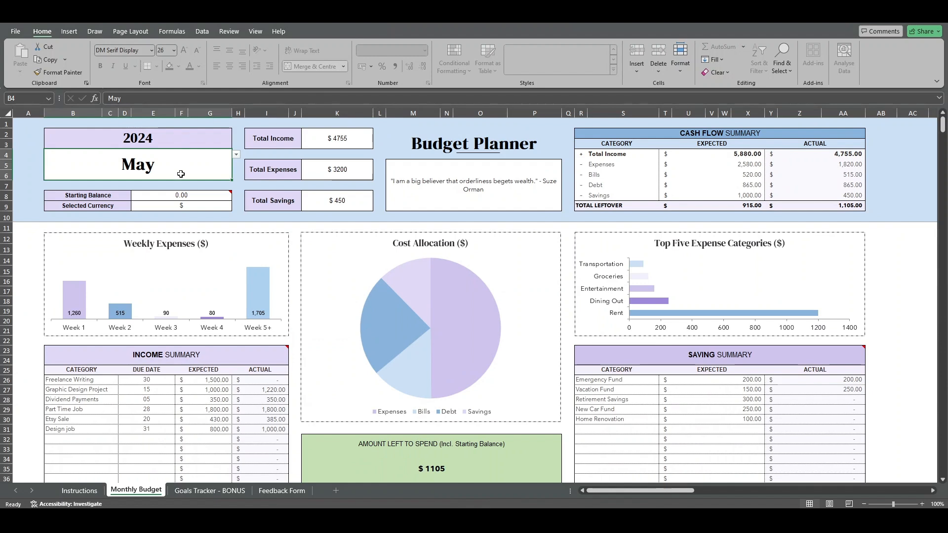
Step: Set the Starting Balance of the monthly budget to 200
{"action": "left_click", "coordinate": [181, 198]}
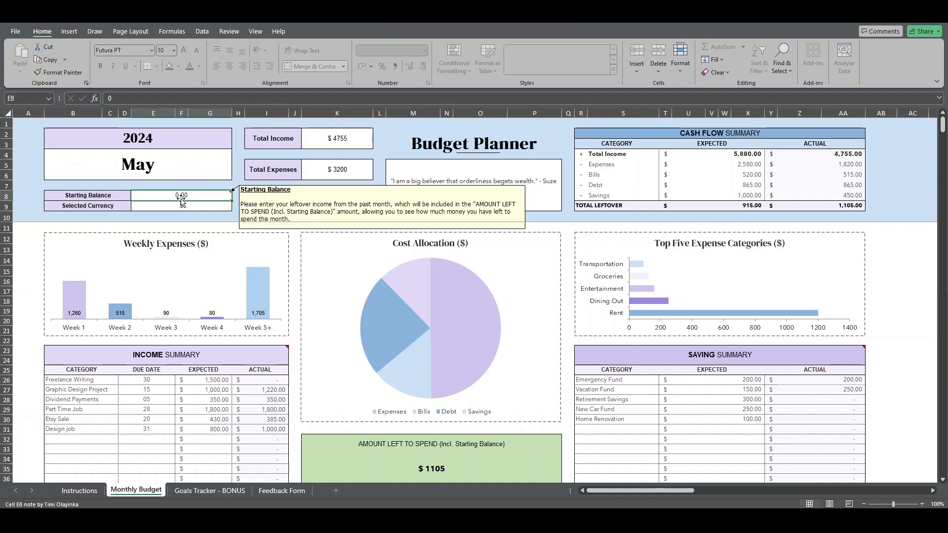
{"action": "type", "text": "200"}
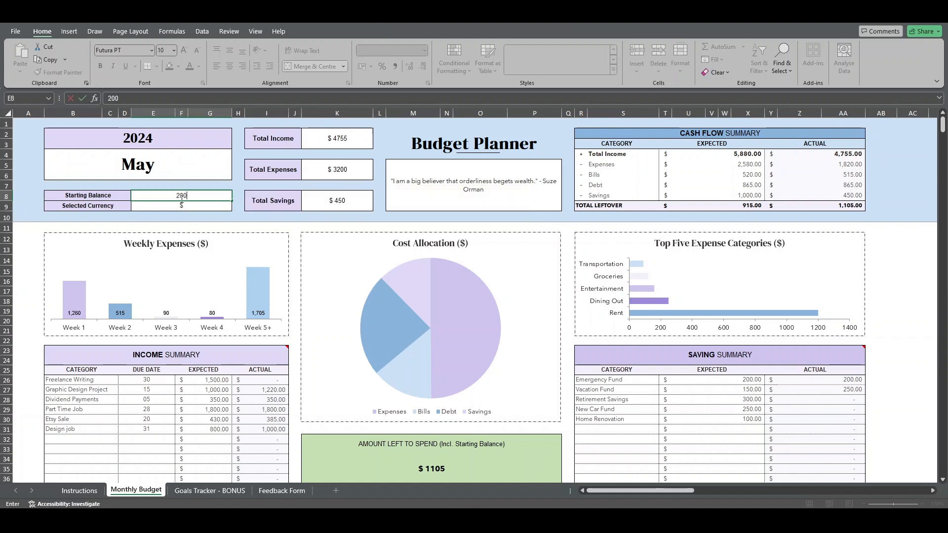
{"action": "key", "text": "Return"}
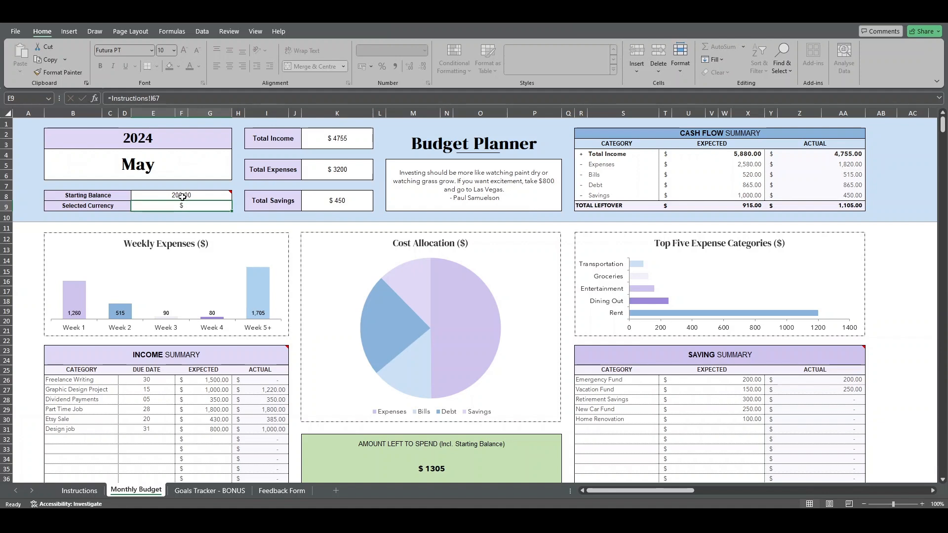
Step: Check the amount left to spend against the starting balance and its explanatory note
{"action": "scroll", "coordinate": [420, 435], "scroll_direction": "down", "scroll_amount": 1}
{"action": "left_click", "coordinate": [426, 445]}
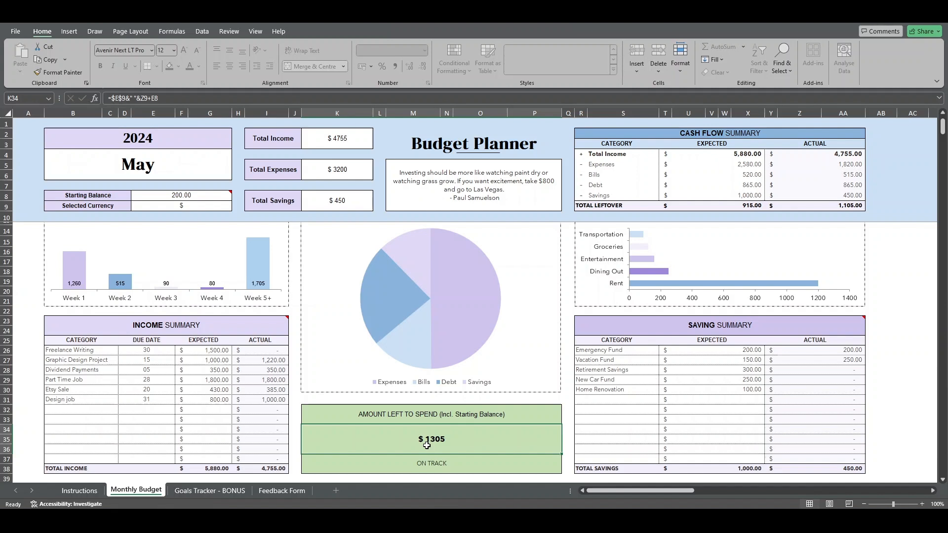
{"action": "left_click", "coordinate": [463, 414]}
{"action": "left_click", "coordinate": [460, 440]}
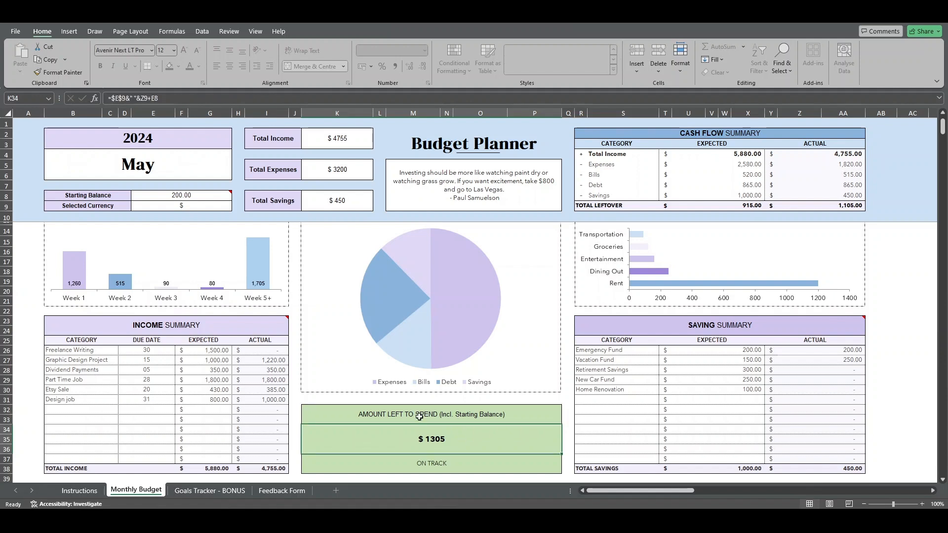
{"action": "left_click", "coordinate": [185, 195]}
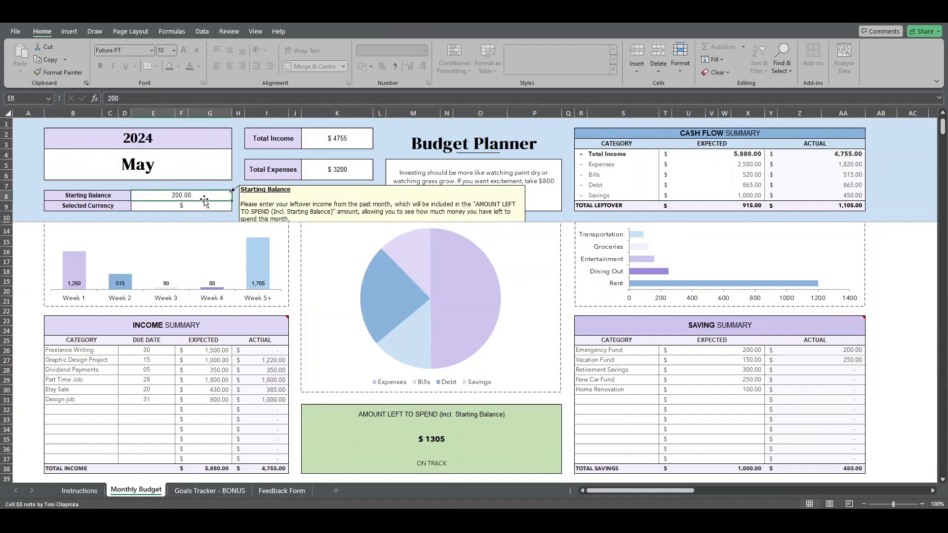
{"action": "scroll", "coordinate": [320, 282], "scroll_direction": "up", "scroll_amount": 1}
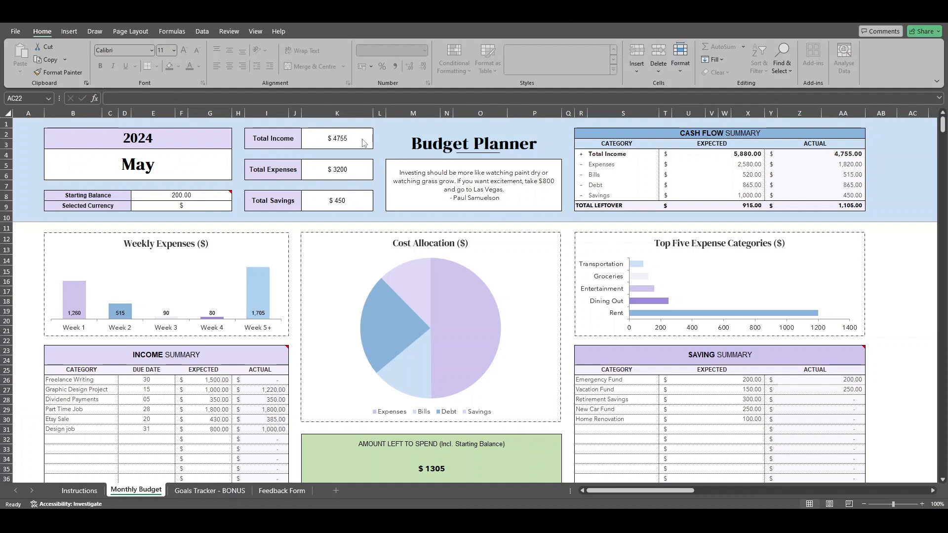
Step: Inspect the total income, total expenses and total savings boxes and the quote under the Budget Planner title
{"action": "left_click", "coordinate": [280, 140]}
{"action": "left_click", "coordinate": [277, 170]}
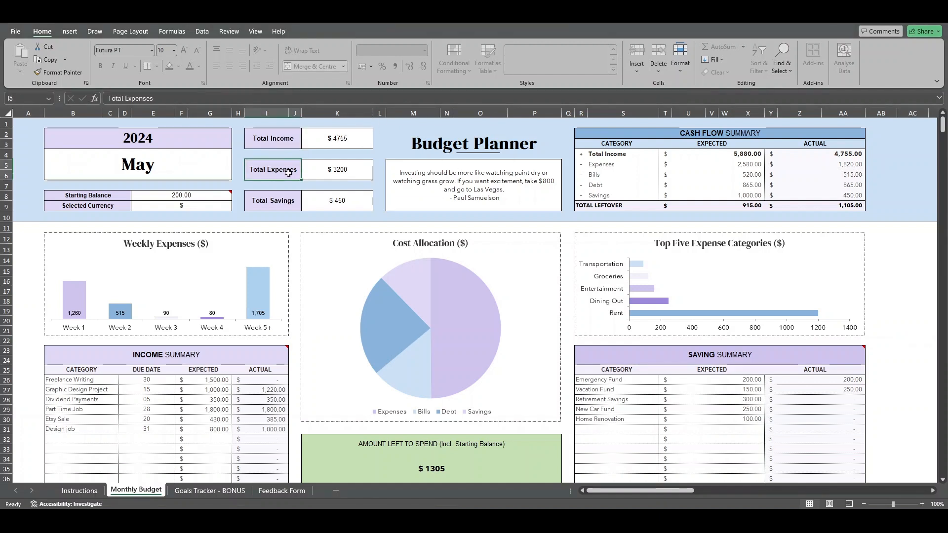
{"action": "left_click", "coordinate": [285, 201]}
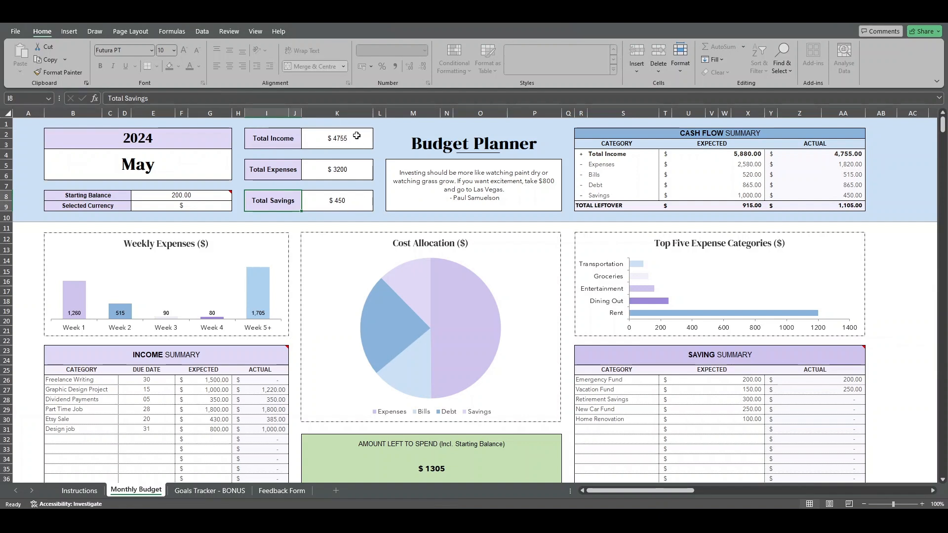
{"action": "left_click", "coordinate": [487, 198]}
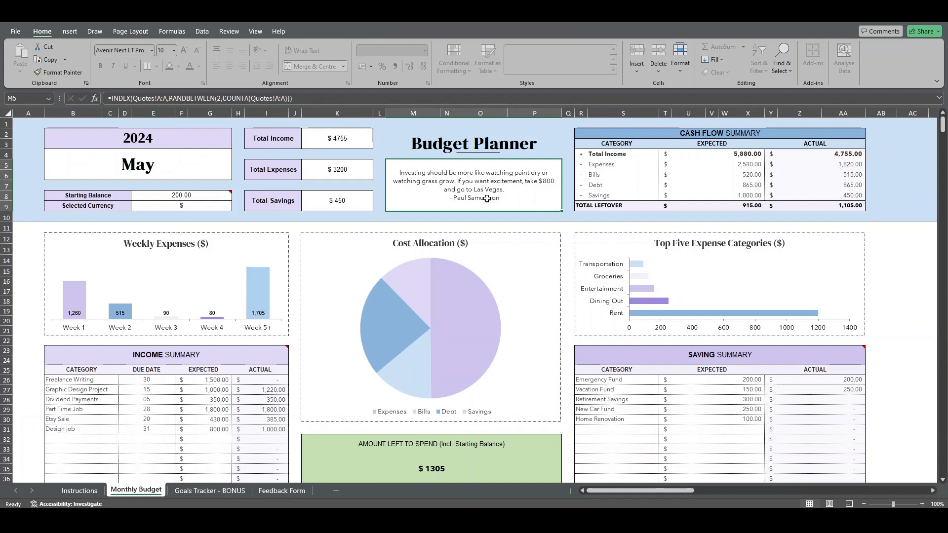
Step: Examine the Cash Flow Summary table, comparing its expected and actual columns
{"action": "left_click", "coordinate": [778, 134]}
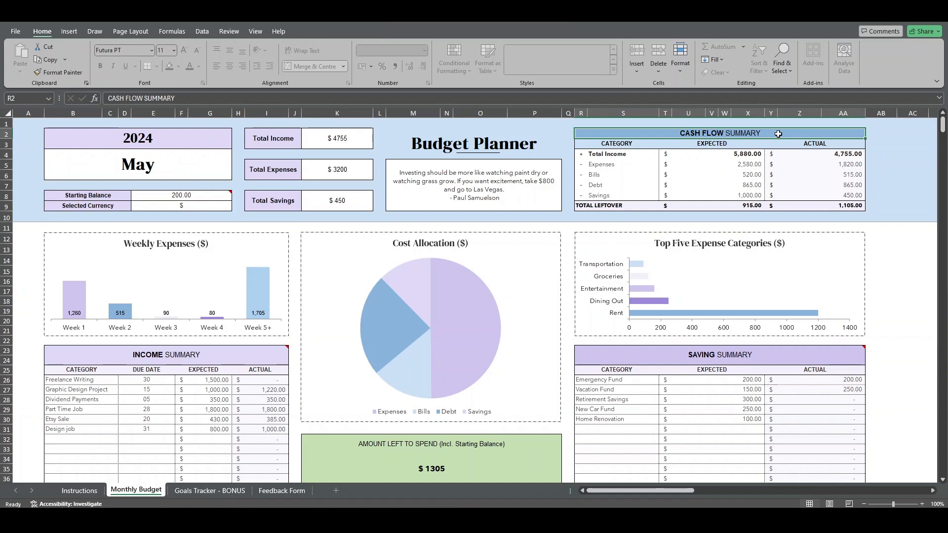
{"action": "left_click", "coordinate": [729, 143]}
{"action": "left_click", "coordinate": [841, 147]}
{"action": "left_click", "coordinate": [719, 144]}
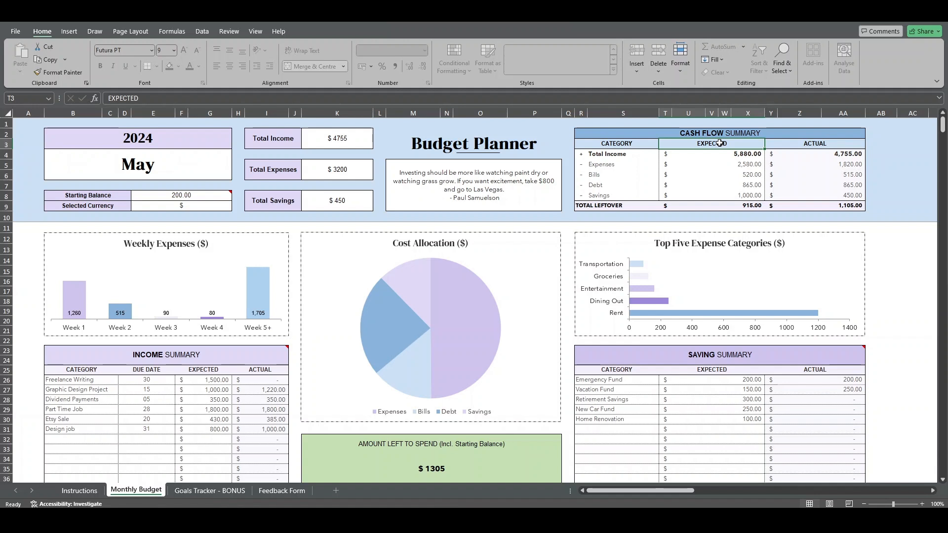
{"action": "left_click", "coordinate": [839, 145]}
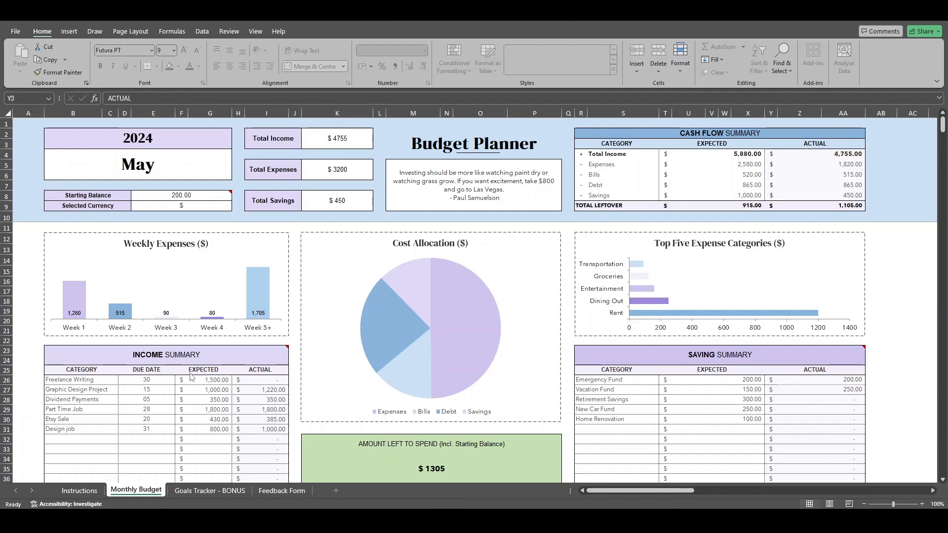
Step: Add a "Painting job" row below Design job in the Income Summary with due date 31 and expected income 400
{"action": "scroll", "coordinate": [196, 369], "scroll_direction": "down", "scroll_amount": 2}
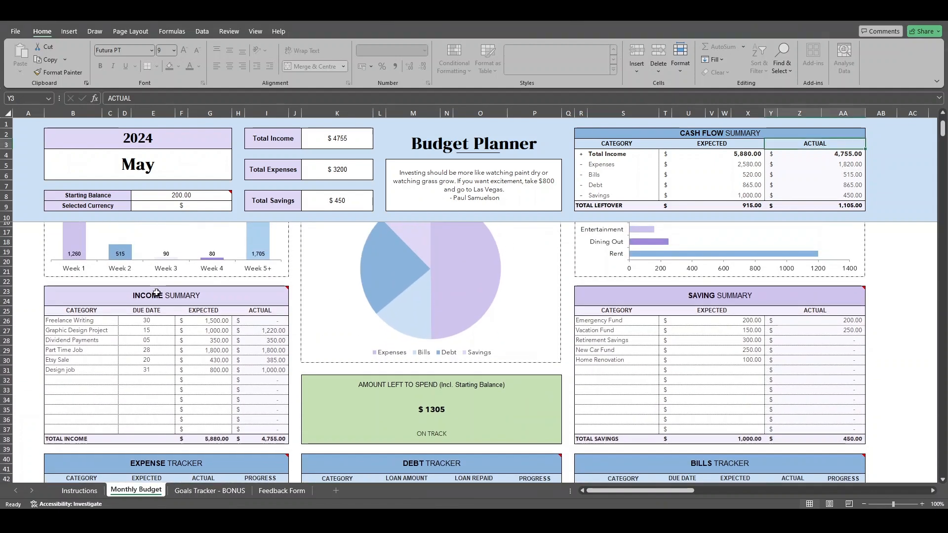
{"action": "left_click", "coordinate": [157, 293]}
{"action": "left_click", "coordinate": [82, 380]}
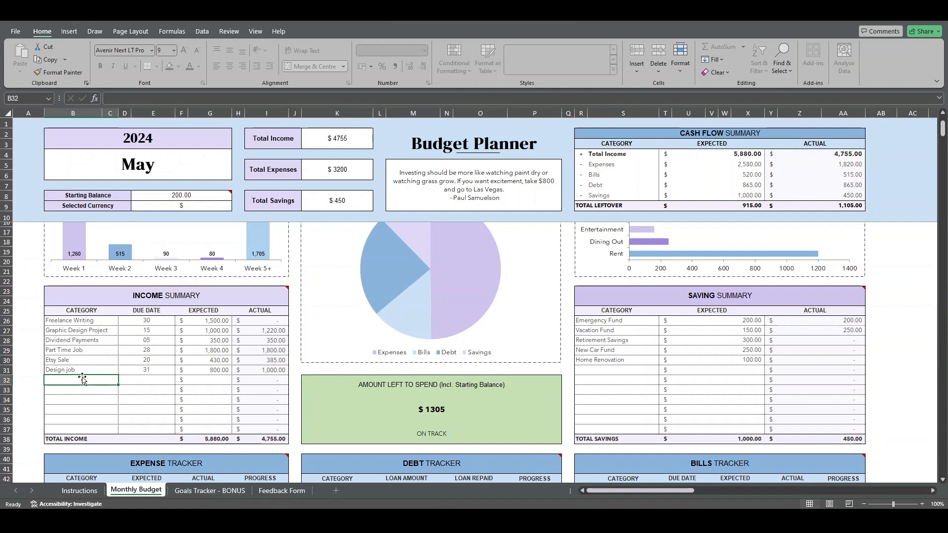
{"action": "type", "text": "Pai"}
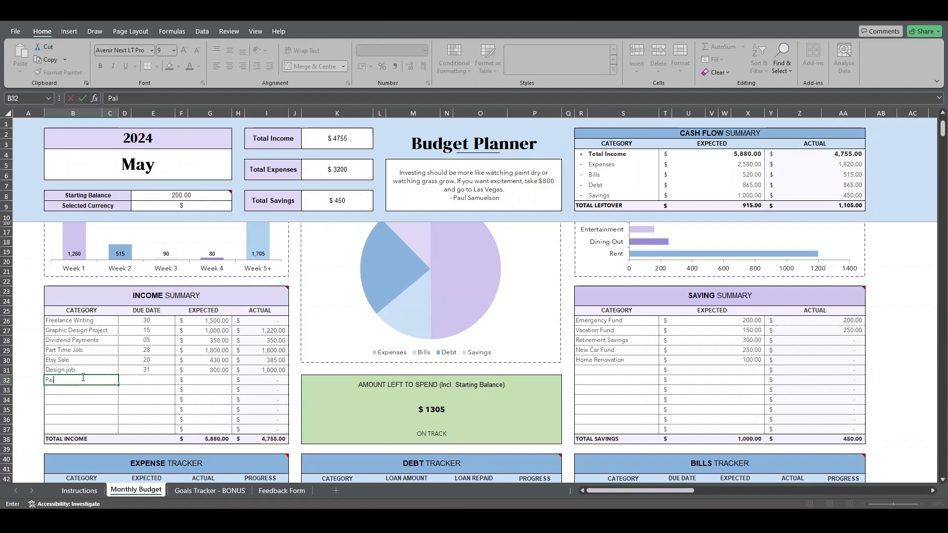
{"action": "type", "text": "nting job"}
{"action": "left_click", "coordinate": [130, 379]}
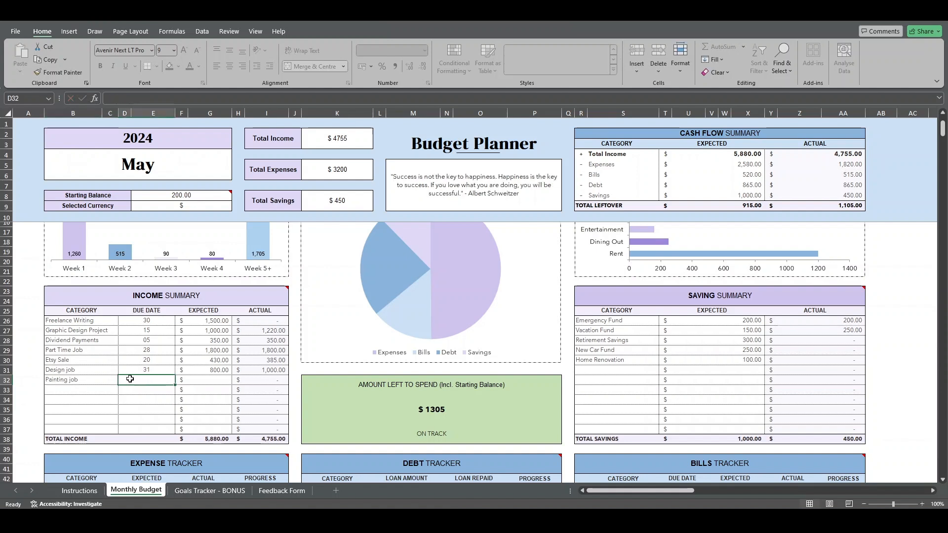
{"action": "type", "text": "31"}
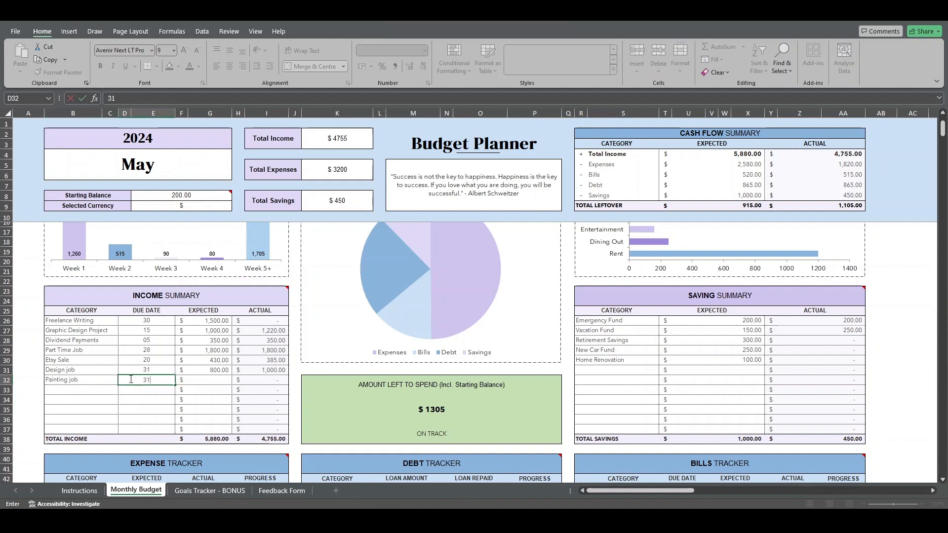
{"action": "left_click", "coordinate": [214, 378]}
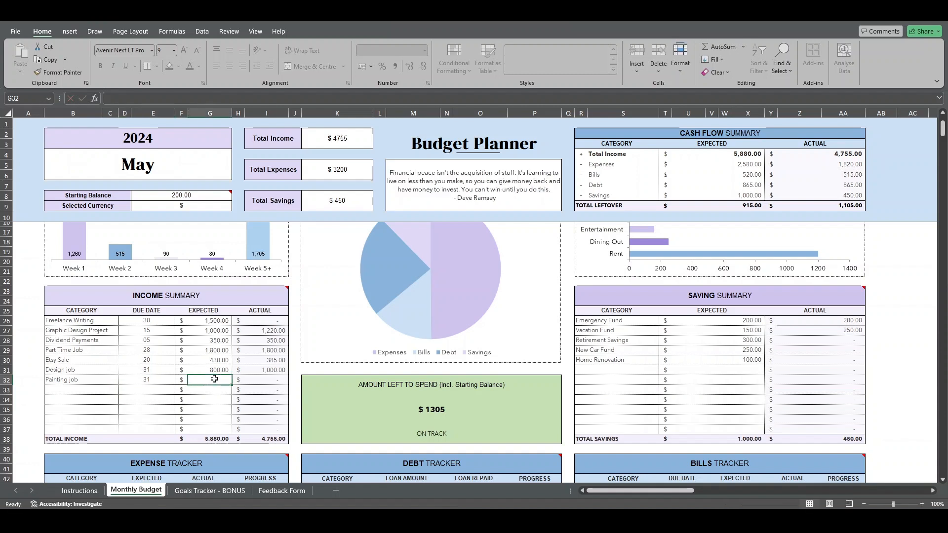
{"action": "type", "text": "400"}
{"action": "key", "text": "Return"}
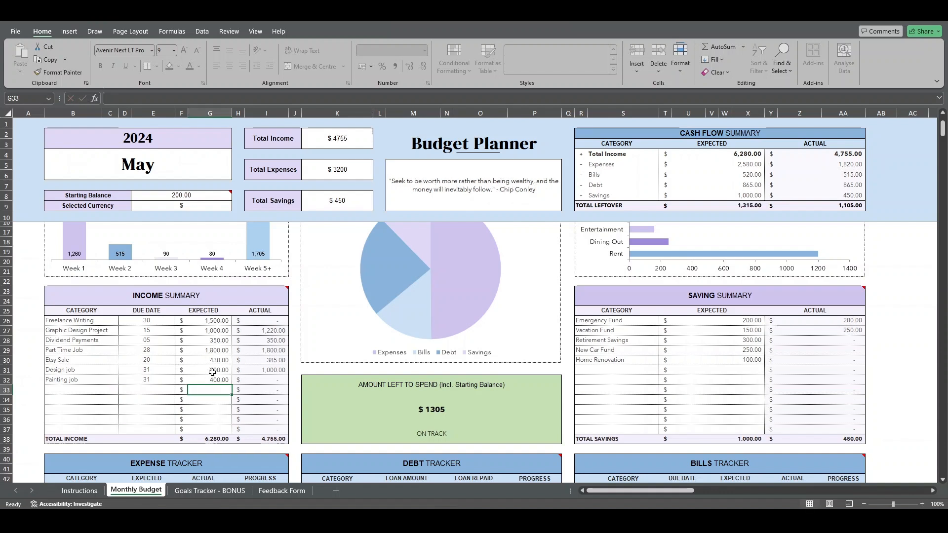
Step: Copy the May 31, 2024 date of the Design job entry into the first empty row of the Transactions List
{"action": "scroll", "coordinate": [251, 337], "scroll_direction": "down", "scroll_amount": 7}
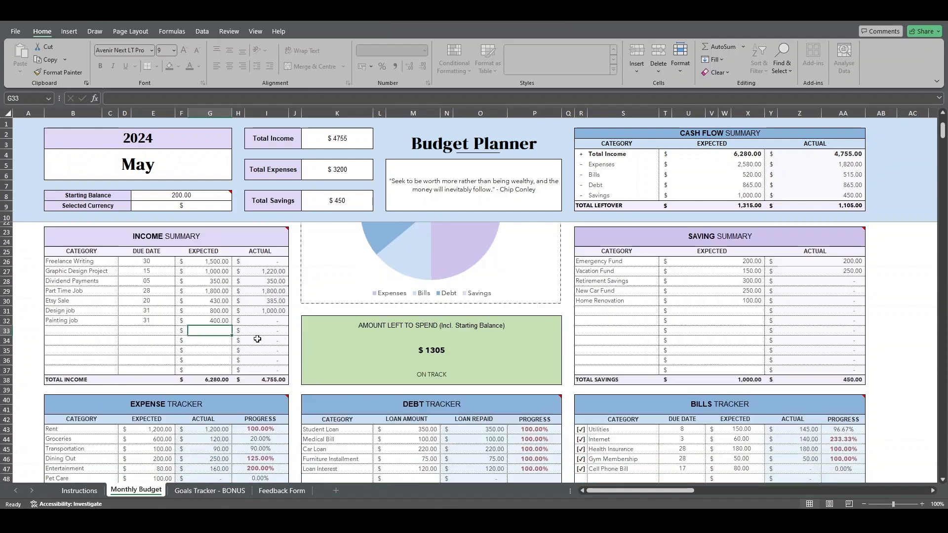
{"action": "scroll", "coordinate": [260, 338], "scroll_direction": "down", "scroll_amount": 11}
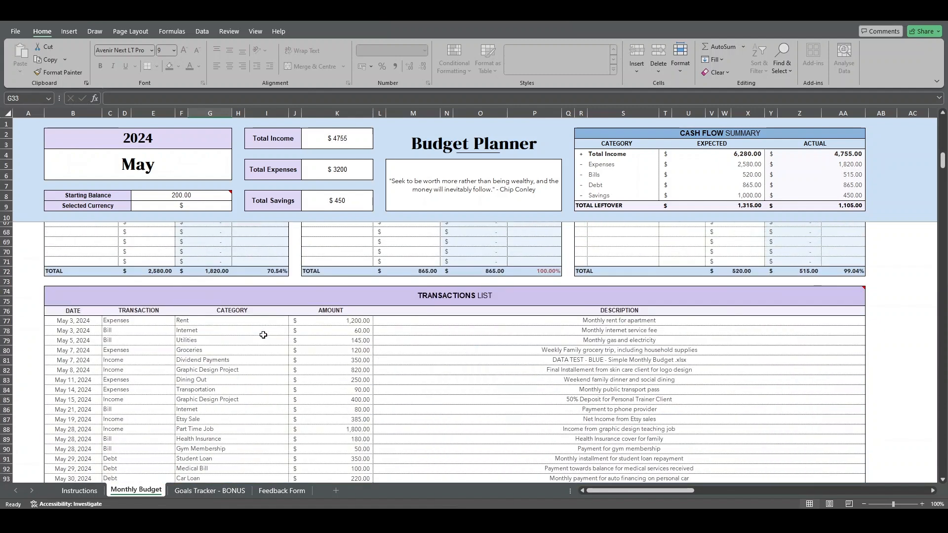
{"action": "scroll", "coordinate": [272, 335], "scroll_direction": "down", "scroll_amount": 1}
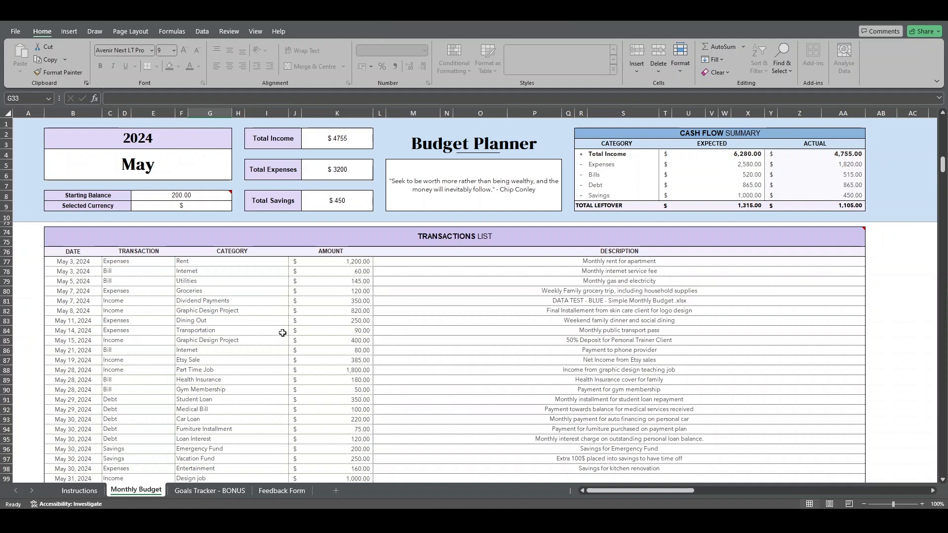
{"action": "scroll", "coordinate": [282, 333], "scroll_direction": "down", "scroll_amount": 3}
{"action": "left_click", "coordinate": [83, 390]}
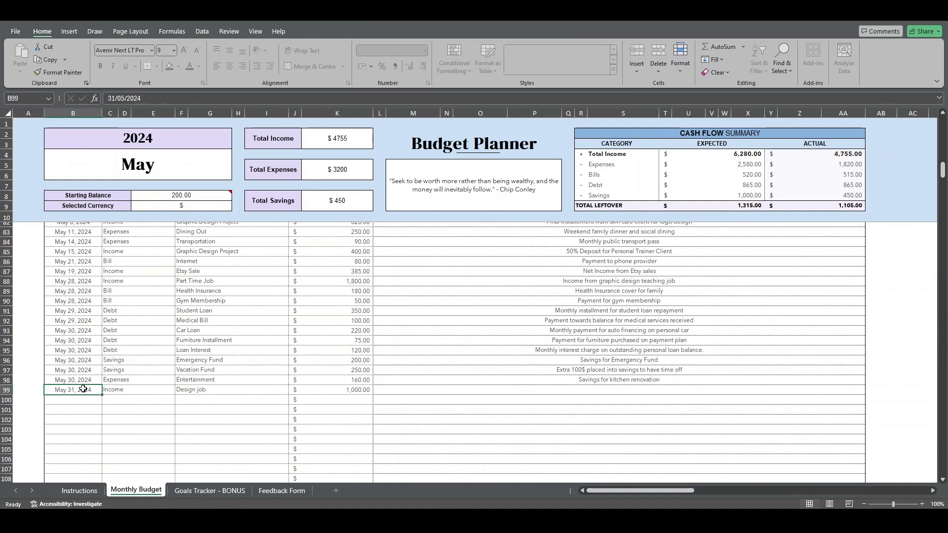
{"action": "key", "text": "Return"}
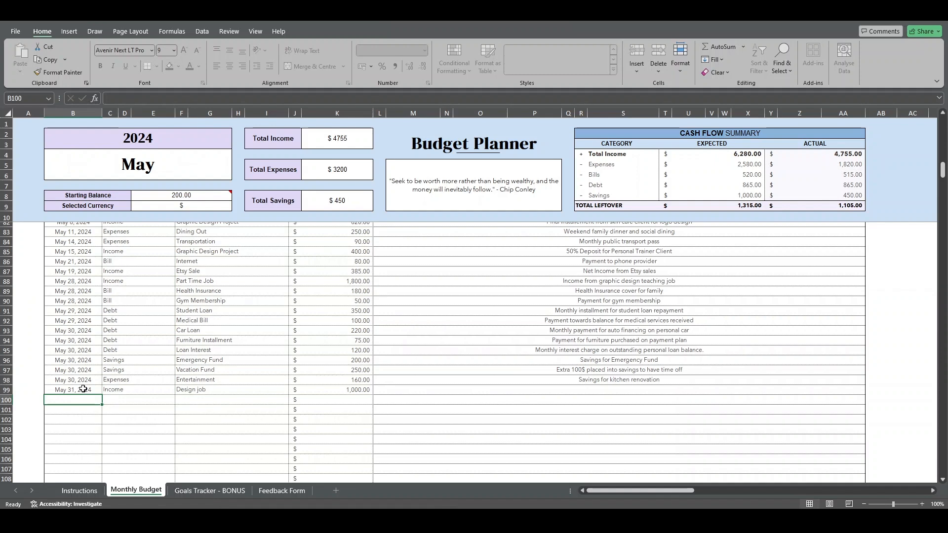
{"action": "right_click", "coordinate": [79, 390]}
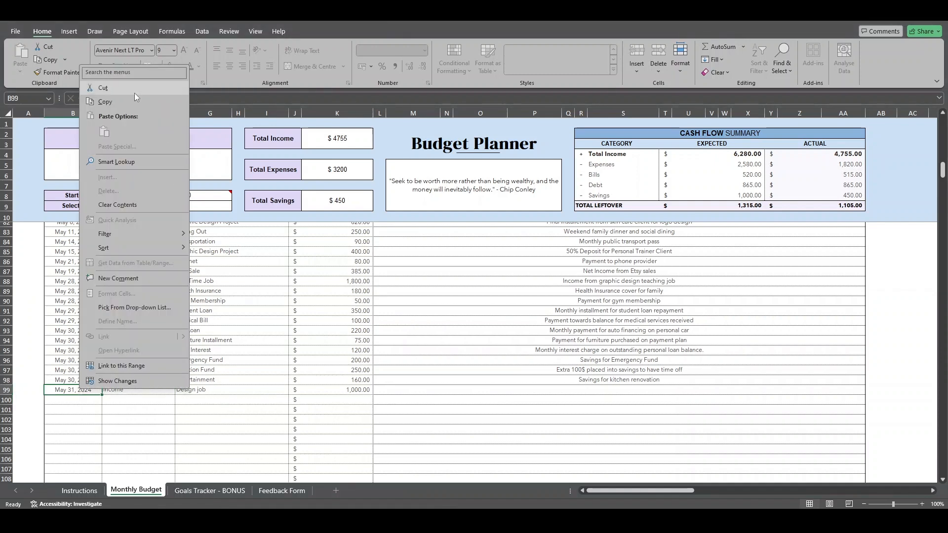
{"action": "left_click", "coordinate": [134, 90]}
{"action": "left_click", "coordinate": [64, 398]}
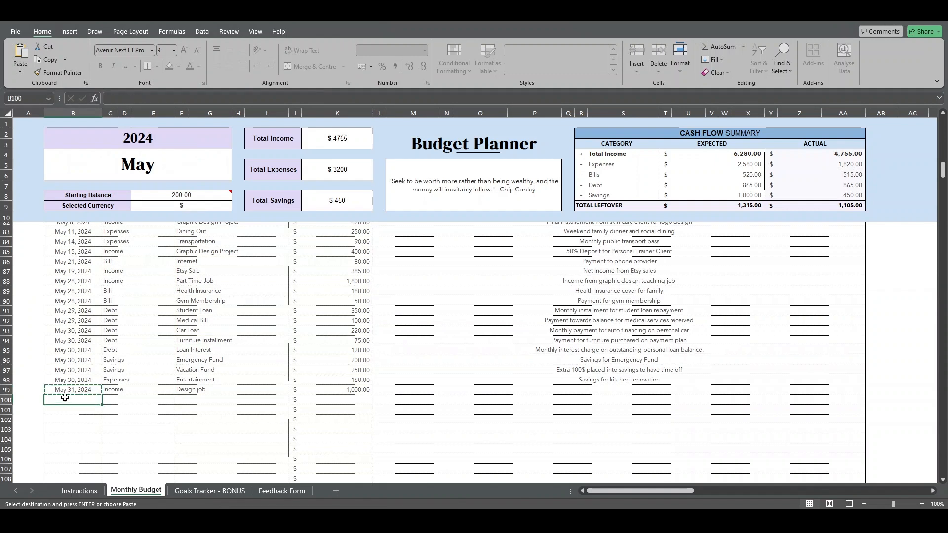
{"action": "key", "text": "ctrl+v"}
Step: Complete the new transaction in row 100 as Income with category Painting job and amount 500
{"action": "left_click", "coordinate": [138, 398]}
{"action": "left_click", "coordinate": [180, 402]}
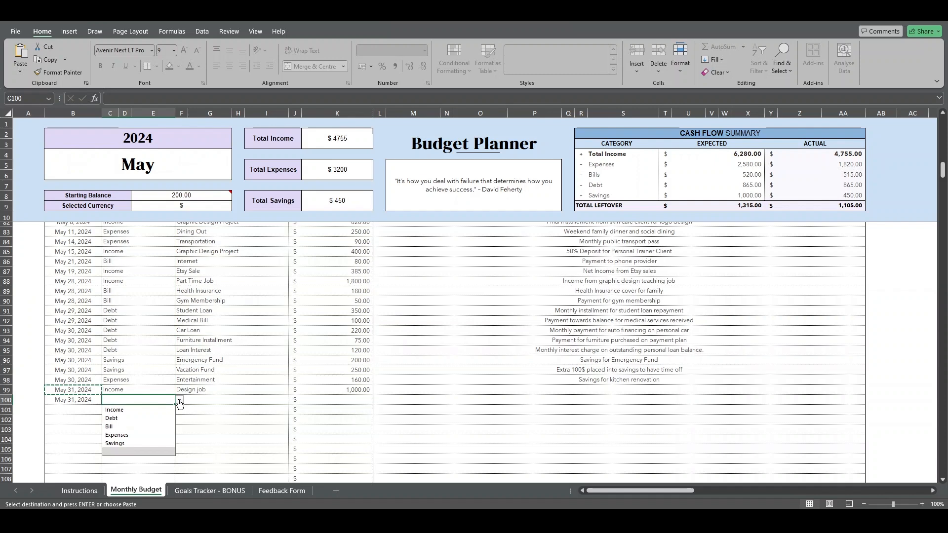
{"action": "left_click", "coordinate": [165, 410]}
{"action": "left_click", "coordinate": [212, 403]}
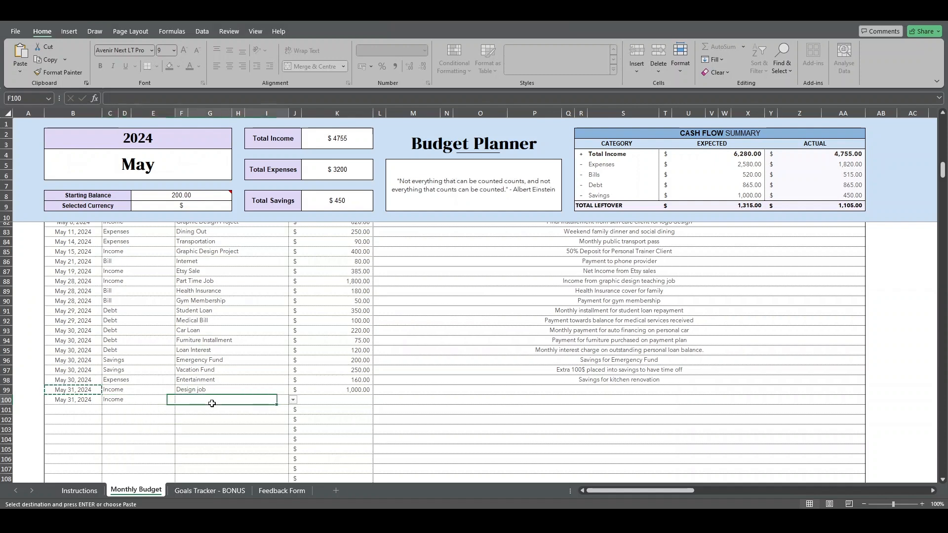
{"action": "left_click", "coordinate": [293, 399]}
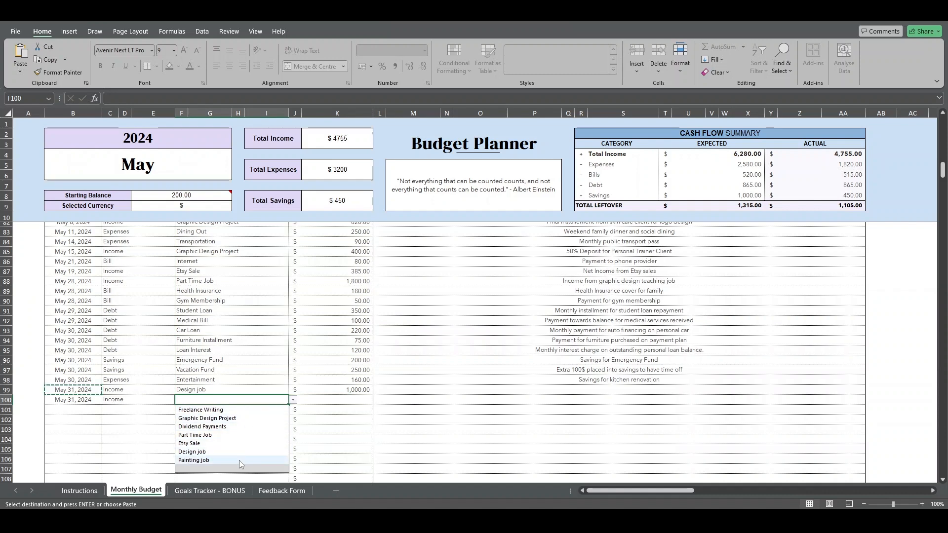
{"action": "left_click", "coordinate": [239, 460]}
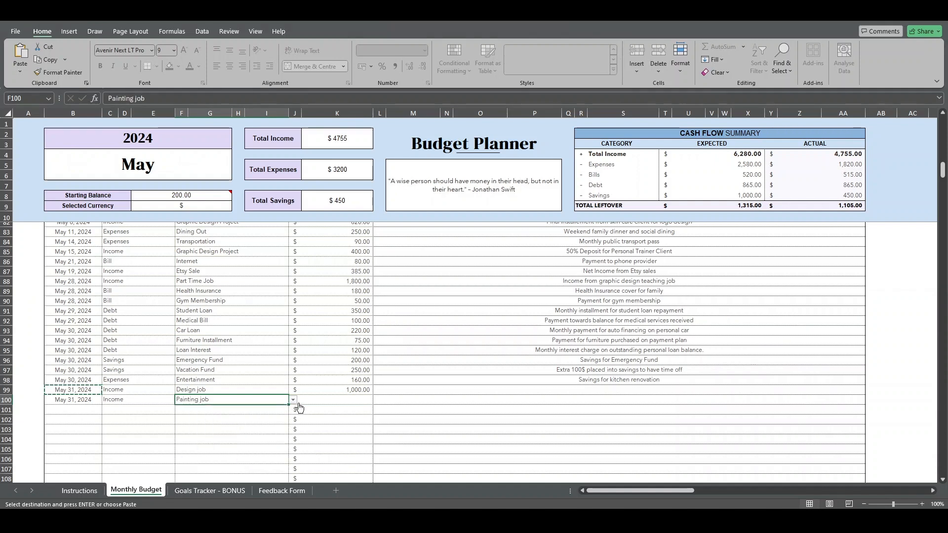
{"action": "left_click", "coordinate": [348, 401]}
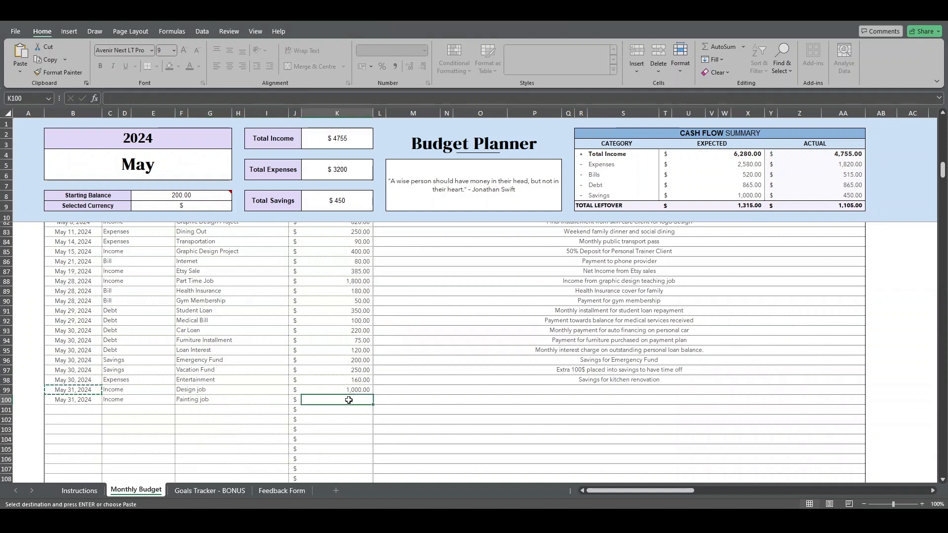
{"action": "type", "text": "500"}
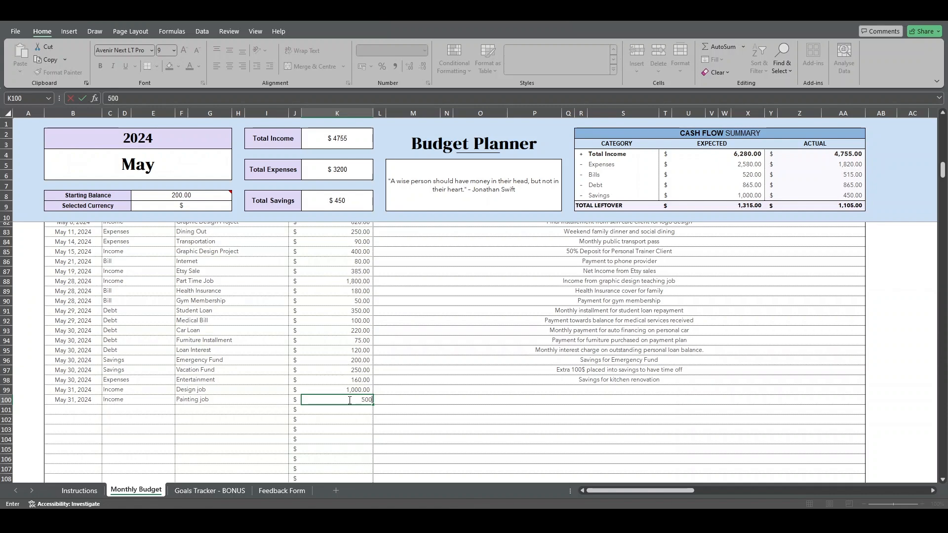
{"action": "key", "text": "Return"}
Step: Check the Painting job's actual income and the actual total income and total leftover in the Cash Flow Summary
{"action": "scroll", "coordinate": [353, 390], "scroll_direction": "up", "scroll_amount": 10}
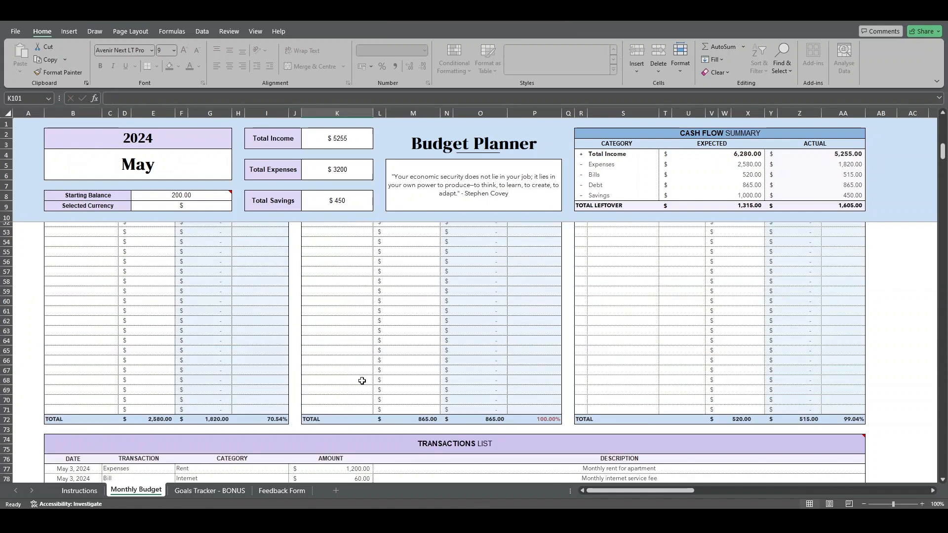
{"action": "scroll", "coordinate": [357, 384], "scroll_direction": "up", "scroll_amount": 13}
{"action": "scroll", "coordinate": [239, 376], "scroll_direction": "down", "scroll_amount": 1}
{"action": "left_click", "coordinate": [267, 410]}
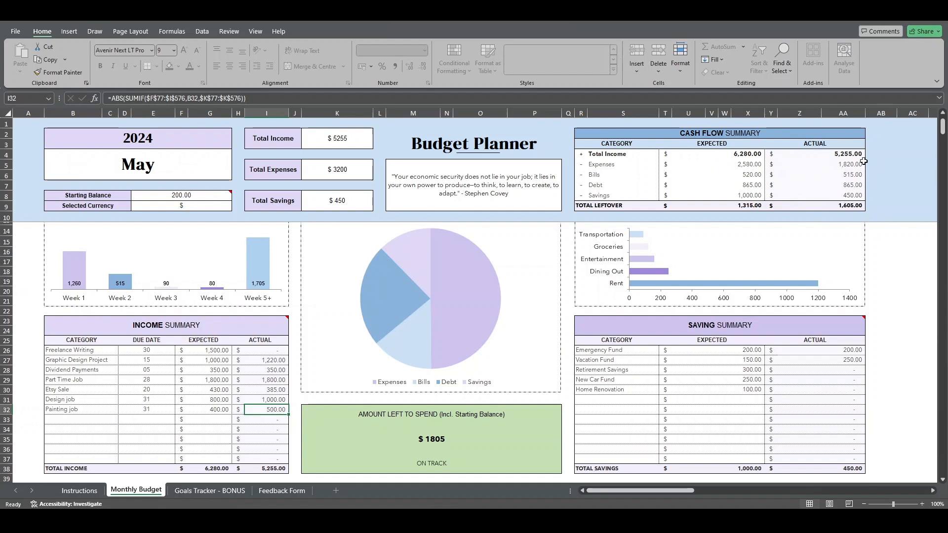
{"action": "left_click", "coordinate": [826, 155]}
{"action": "left_click", "coordinate": [828, 206]}
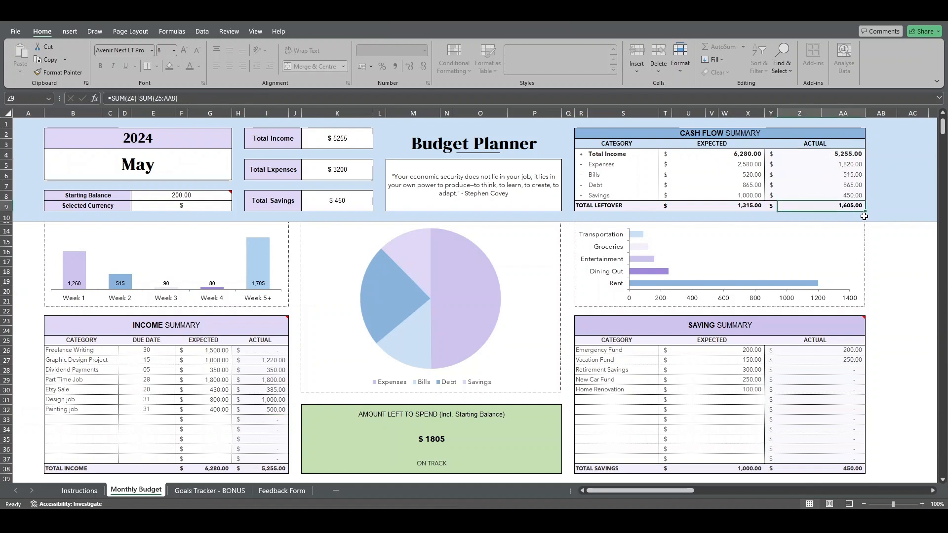
Step: Examine the Expense Tracker's progress percentages, comparing expected and actual amounts for Rent and Groceries
{"action": "scroll", "coordinate": [221, 348], "scroll_direction": "down", "scroll_amount": 6}
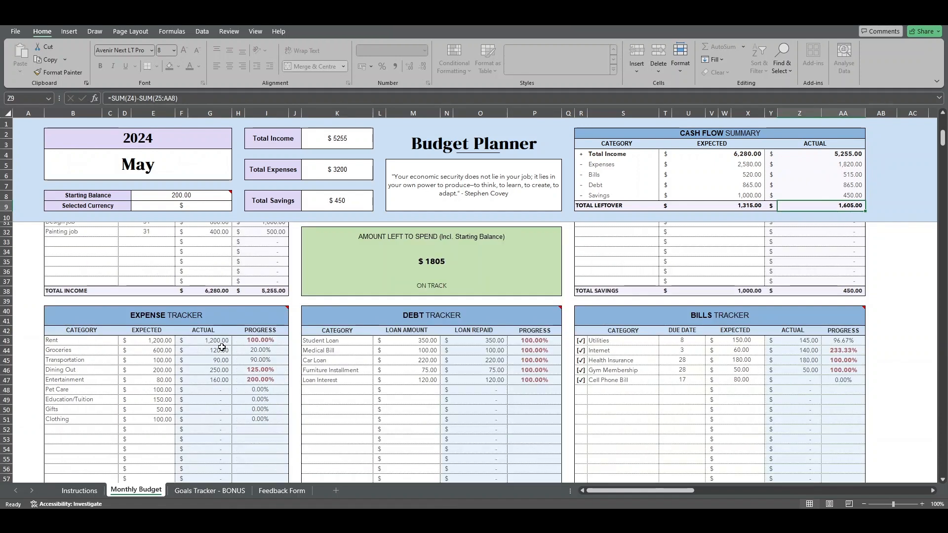
{"action": "left_click", "coordinate": [262, 340]}
{"action": "left_click", "coordinate": [263, 371]}
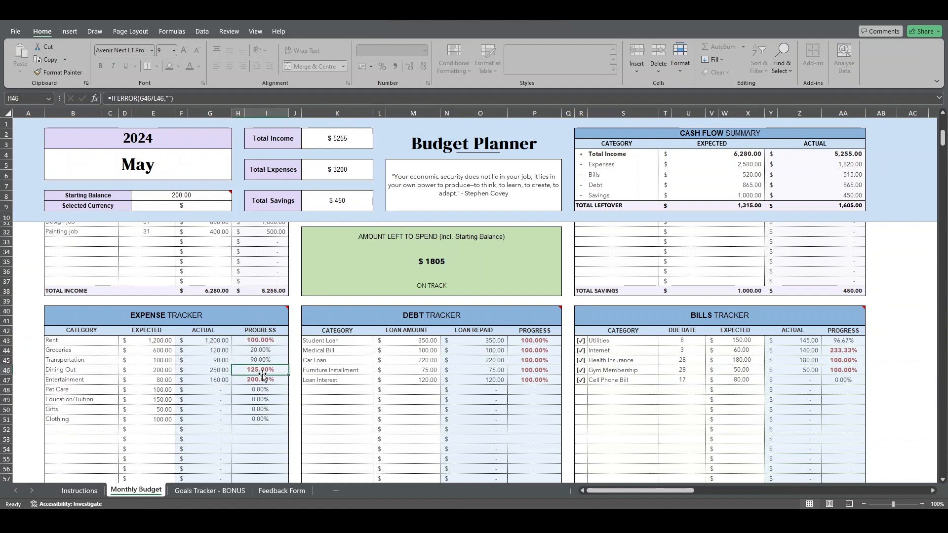
{"action": "mouse_move", "coordinate": [264, 325]}
{"action": "left_click", "coordinate": [159, 341]}
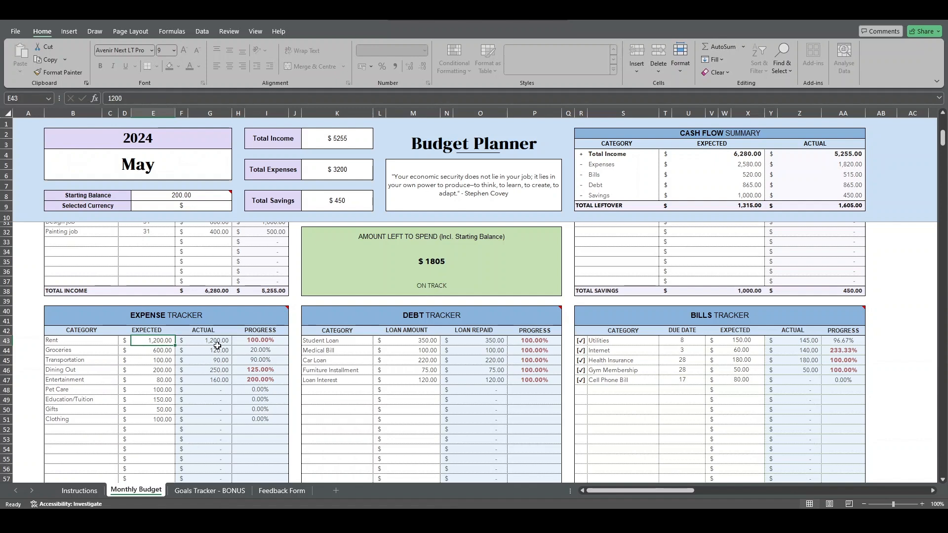
{"action": "left_click", "coordinate": [222, 341]}
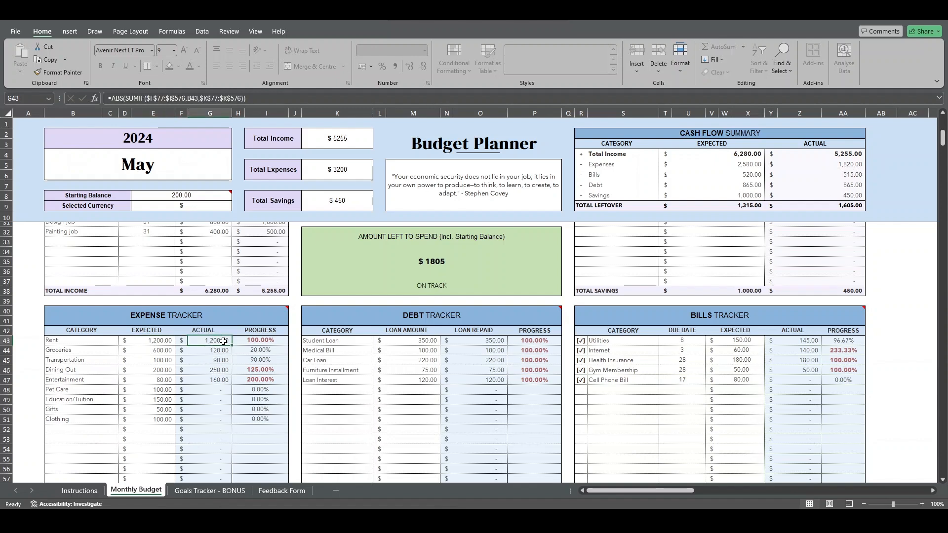
{"action": "left_click", "coordinate": [272, 341]}
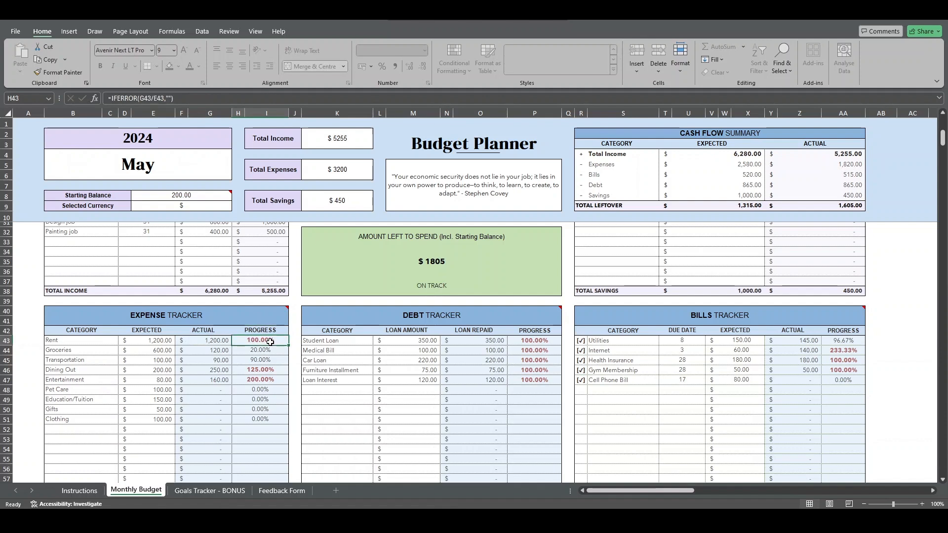
{"action": "left_click", "coordinate": [150, 350]}
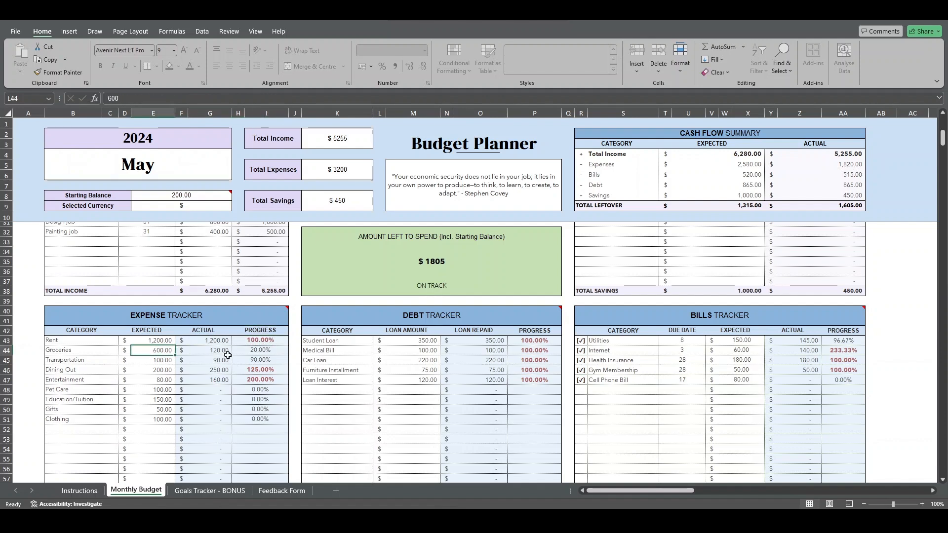
{"action": "left_click", "coordinate": [225, 353]}
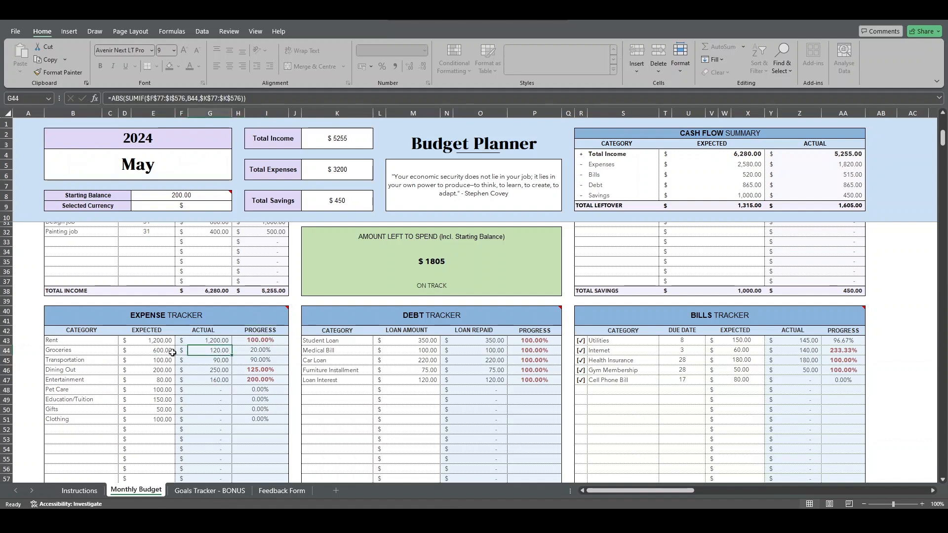
{"action": "left_click", "coordinate": [265, 351]}
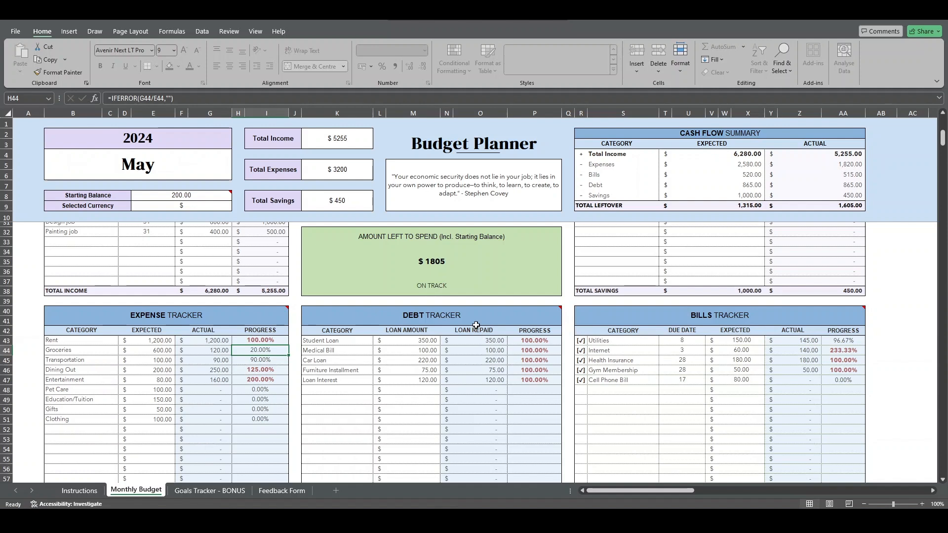
Step: Add a "Bank loan" row below Loan Interest in the Debt Tracker with a loan amount of 500
{"action": "left_click_drag", "start_coordinate": [487, 341], "coordinate": [492, 381]}
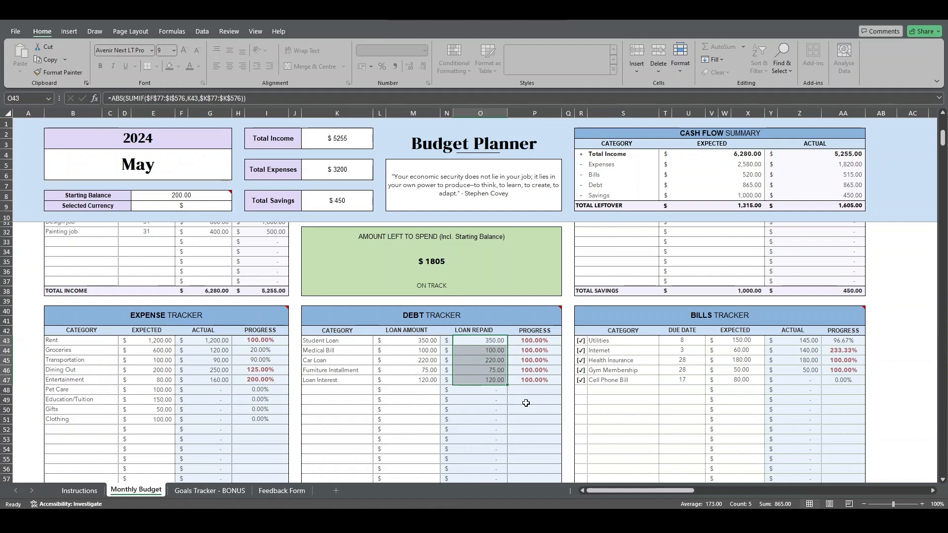
{"action": "left_click", "coordinate": [403, 340]}
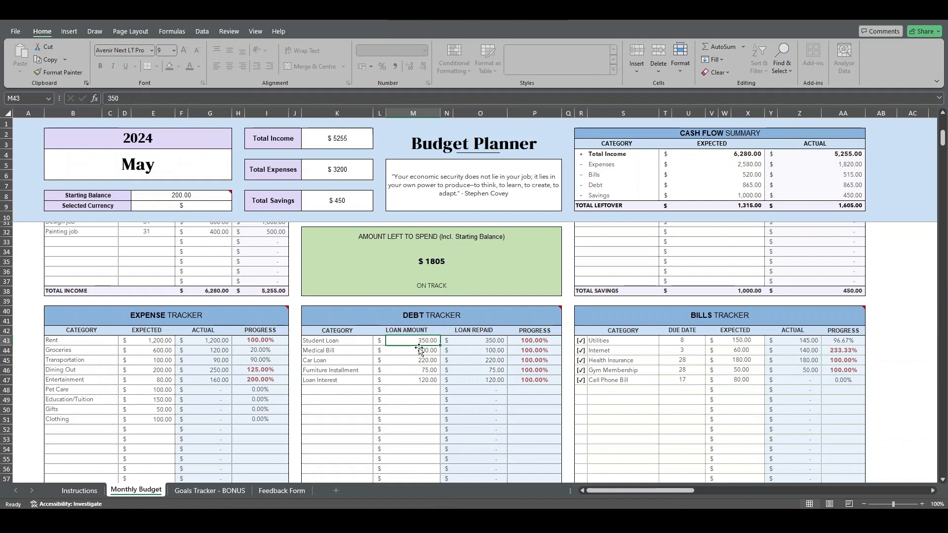
{"action": "left_click", "coordinate": [365, 389]}
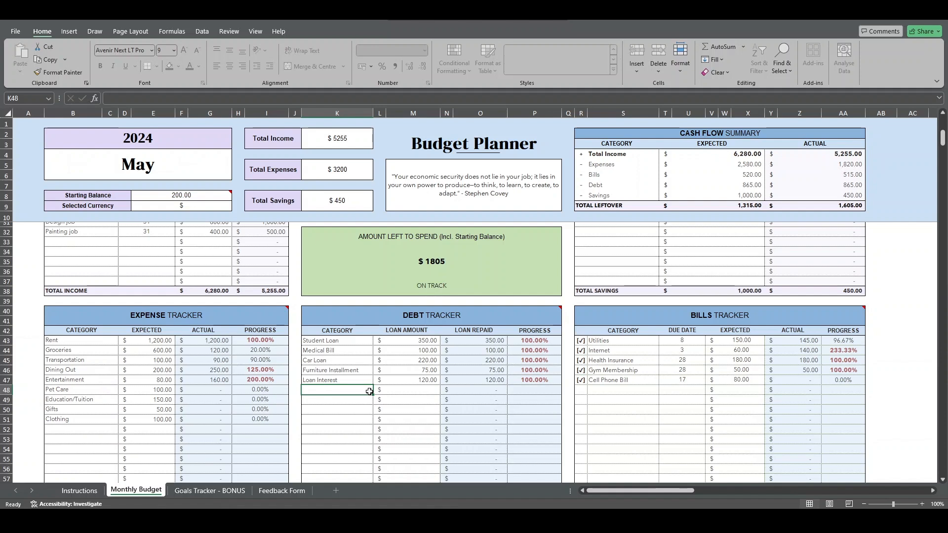
{"action": "type", "text": "Bank loan"}
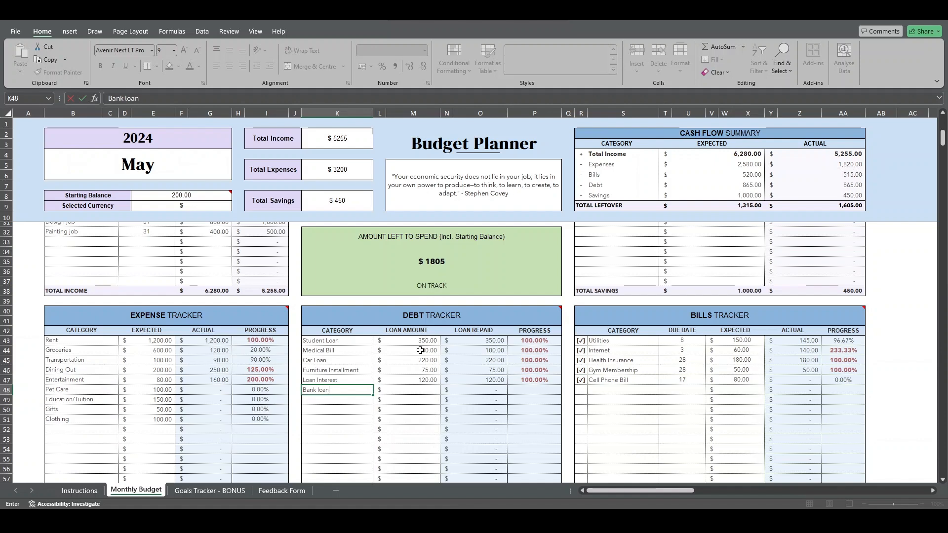
{"action": "left_click", "coordinate": [419, 389]}
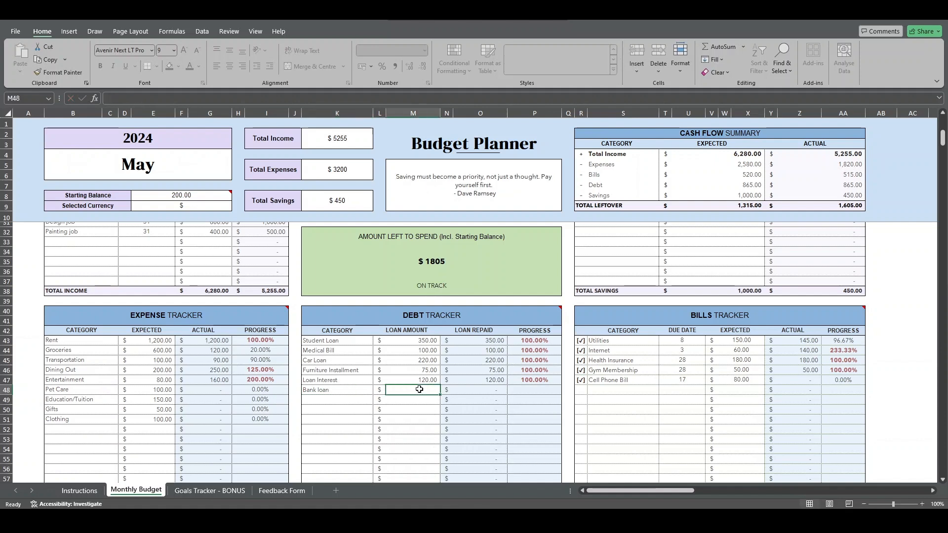
{"action": "type", "text": "500"}
{"action": "key", "text": "Return"}
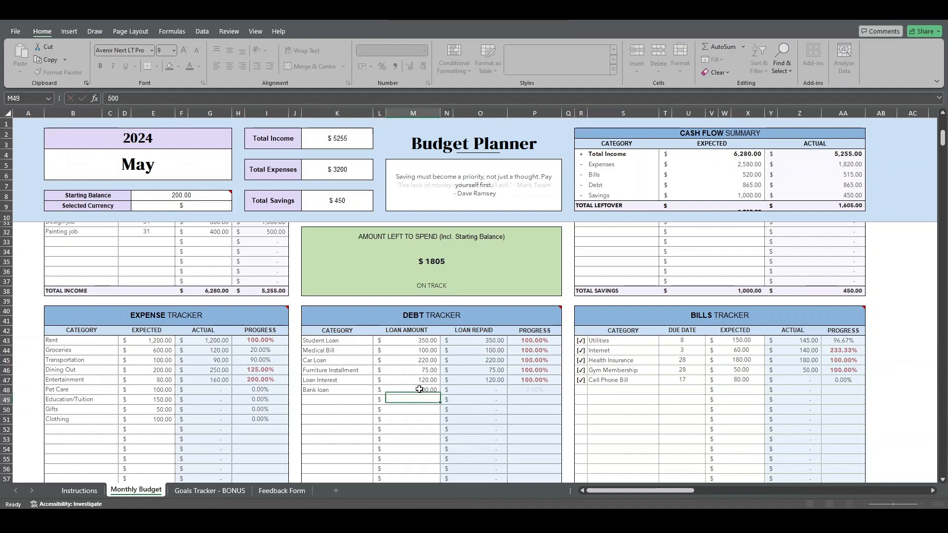
Step: Copy the Painting job entry's May 31, 2024 date into row 101 of the Transactions List
{"action": "scroll", "coordinate": [381, 444], "scroll_direction": "down", "scroll_amount": 2}
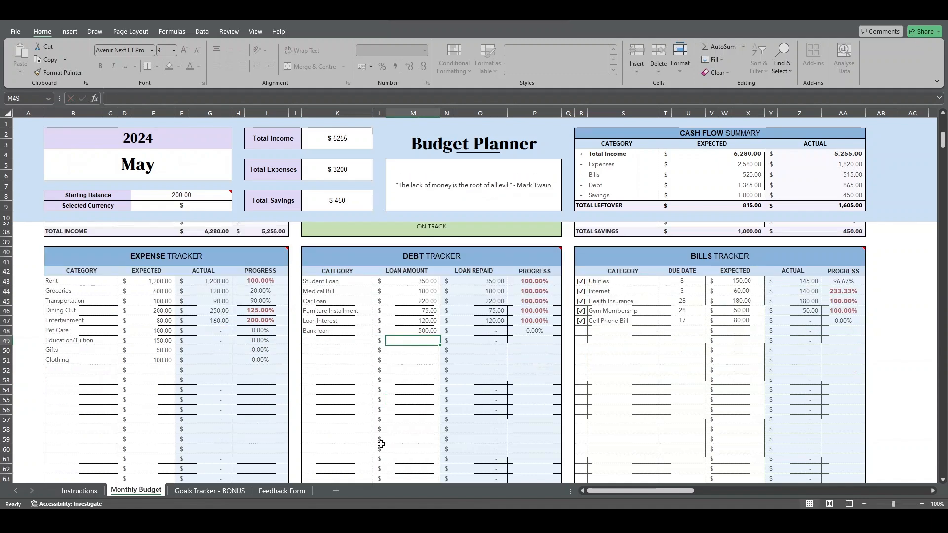
{"action": "scroll", "coordinate": [381, 445], "scroll_direction": "down", "scroll_amount": 16}
{"action": "left_click", "coordinate": [89, 371]}
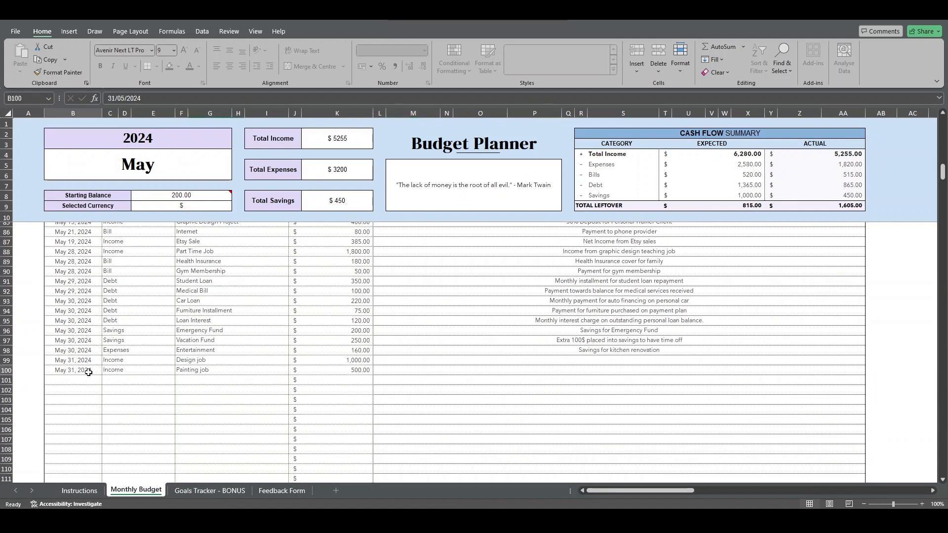
{"action": "key", "text": "ctrl+c"}
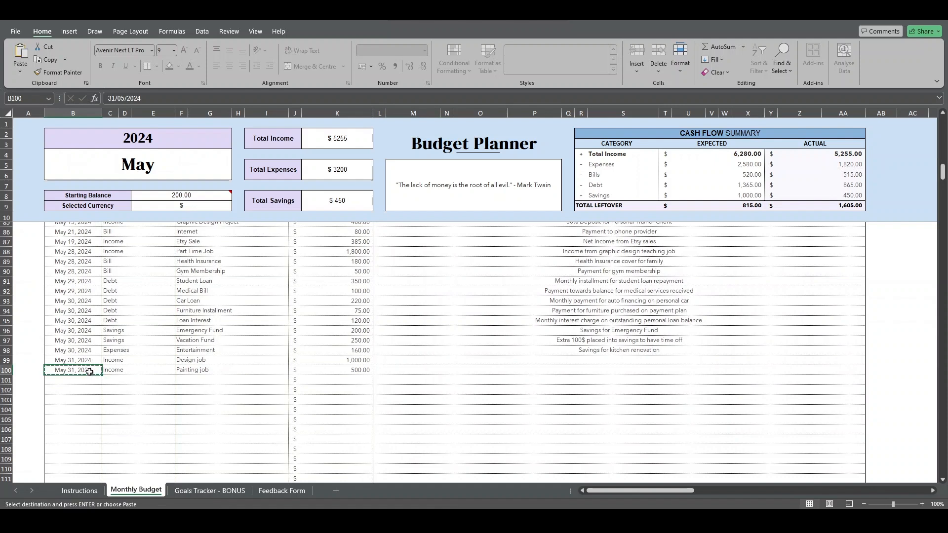
{"action": "key", "text": "Down"}
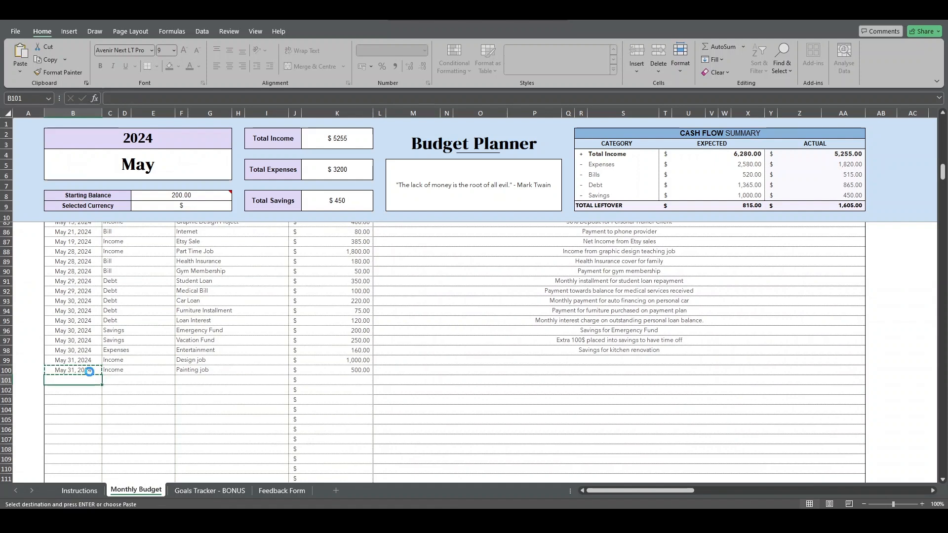
{"action": "key", "text": "ctrl+v"}
Step: Log row 101 of the Transactions List as a Debt transaction for Bank loan with an amount of 200
{"action": "left_click", "coordinate": [145, 381]}
{"action": "left_click", "coordinate": [180, 380]}
{"action": "left_click", "coordinate": [160, 399]}
{"action": "left_click", "coordinate": [247, 381]}
{"action": "left_click", "coordinate": [293, 380]}
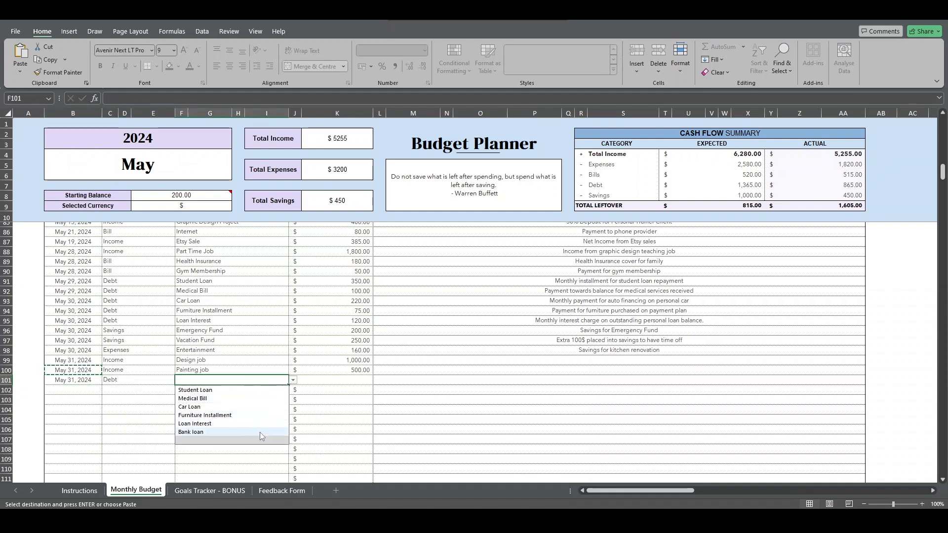
{"action": "left_click", "coordinate": [260, 431]}
{"action": "left_click", "coordinate": [348, 383]}
{"action": "type", "text": "2"}
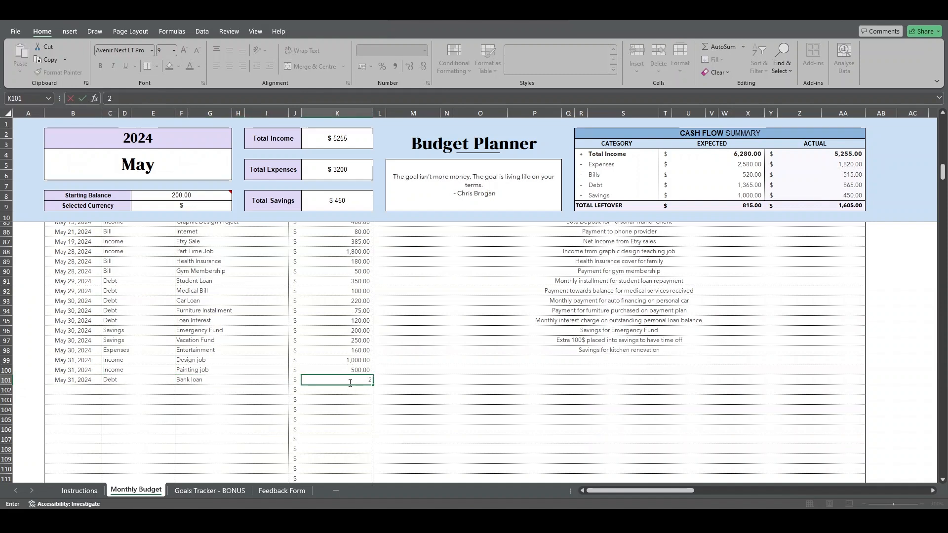
{"action": "type", "text": "00"}
{"action": "key", "text": "Return"}
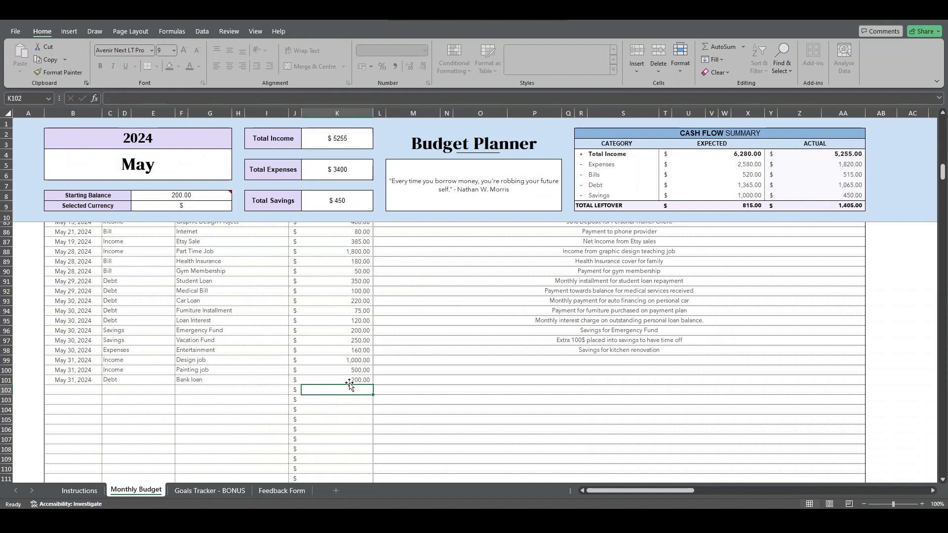
Step: Check the Bank loan's repaid amount and progress percentage in the Debt Tracker
{"action": "scroll", "coordinate": [425, 355], "scroll_direction": "up", "scroll_amount": 14}
{"action": "scroll", "coordinate": [425, 355], "scroll_direction": "up", "scroll_amount": 4}
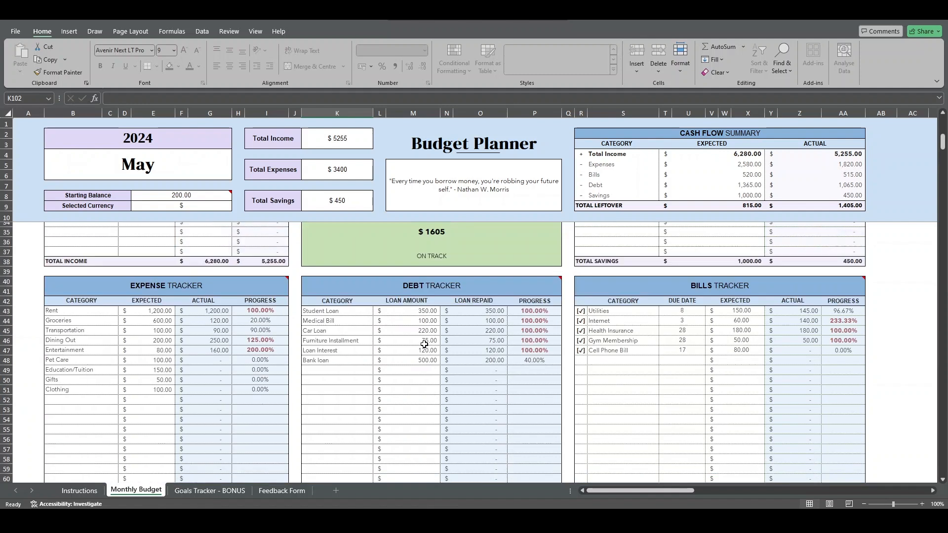
{"action": "left_click", "coordinate": [538, 390]}
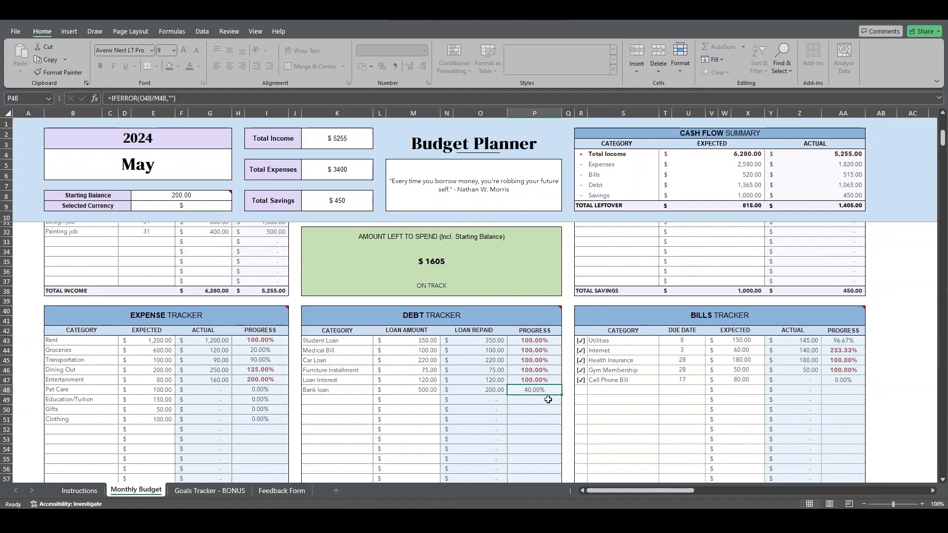
{"action": "scroll", "coordinate": [548, 400], "scroll_direction": "down", "scroll_amount": 2}
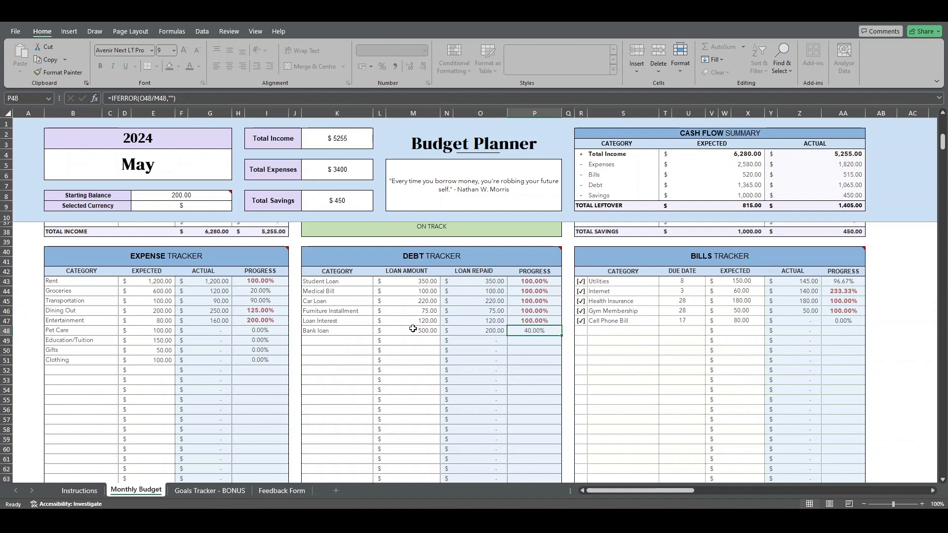
Step: Examine the paid checkmark options, name and due date of the Utilities row in the Bills Tracker
{"action": "left_click", "coordinate": [581, 281]}
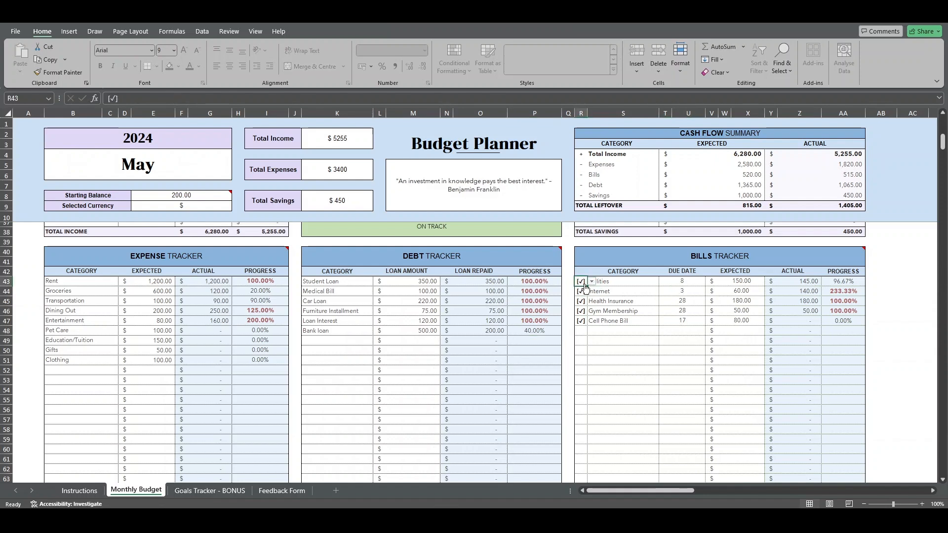
{"action": "left_click", "coordinate": [592, 282]}
{"action": "left_click", "coordinate": [612, 284]}
{"action": "left_click", "coordinate": [686, 283]}
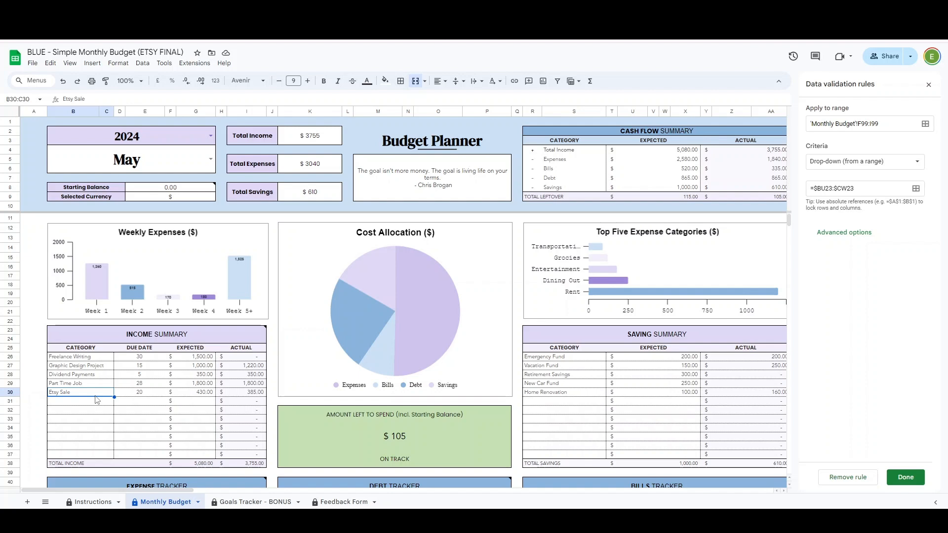
Step: Switch to the Google Sheets version and examine the first empty Income Summary row and the tables down to the Transactions List
{"action": "left_click", "coordinate": [91, 402]}
{"action": "left_click", "coordinate": [146, 402]}
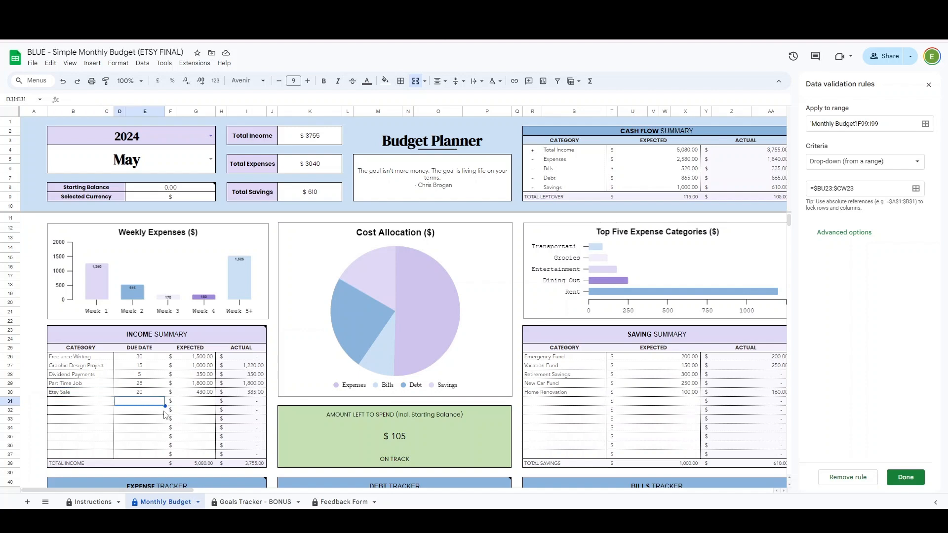
{"action": "left_click", "coordinate": [196, 402]}
{"action": "scroll", "coordinate": [200, 424], "scroll_direction": "down", "scroll_amount": 10}
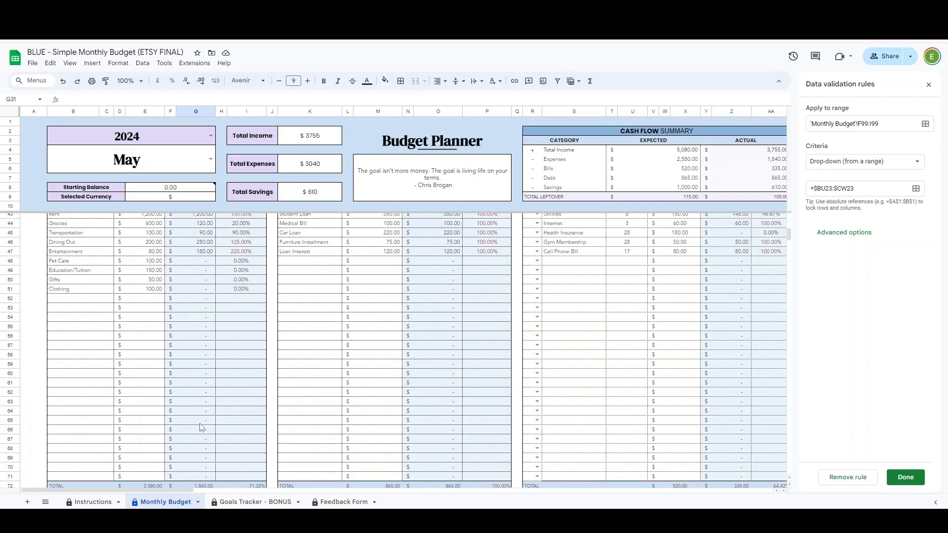
{"action": "scroll", "coordinate": [201, 380], "scroll_direction": "up", "scroll_amount": 10}
{"action": "scroll", "coordinate": [197, 375], "scroll_direction": "down", "scroll_amount": 14}
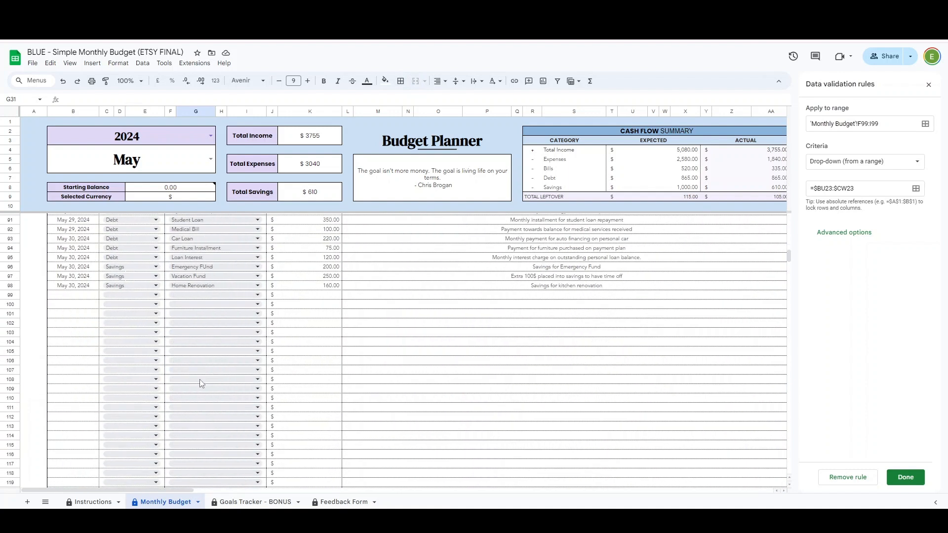
Step: Set row 99 of the Transactions List to transaction type Income and category Freelance Writing
{"action": "left_click", "coordinate": [131, 393]}
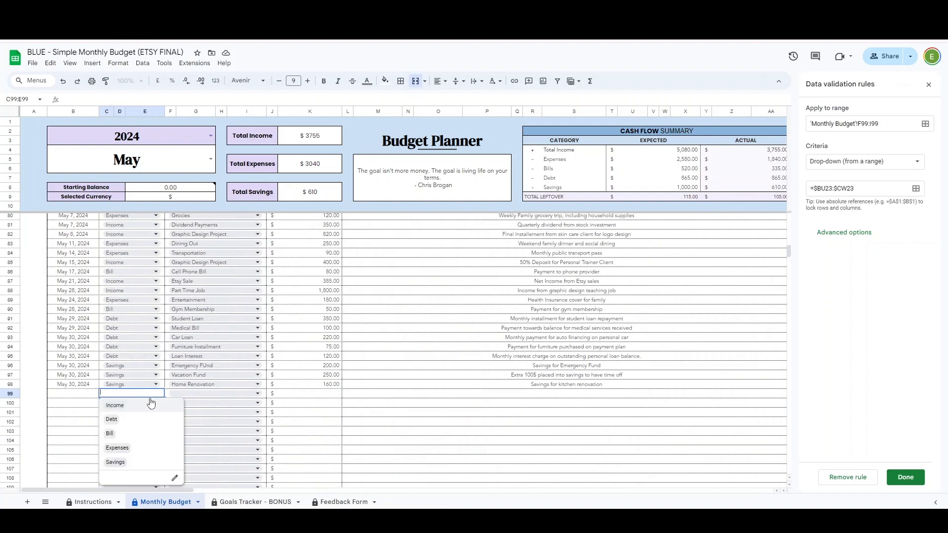
{"action": "left_click", "coordinate": [155, 410]}
{"action": "left_click", "coordinate": [250, 394]}
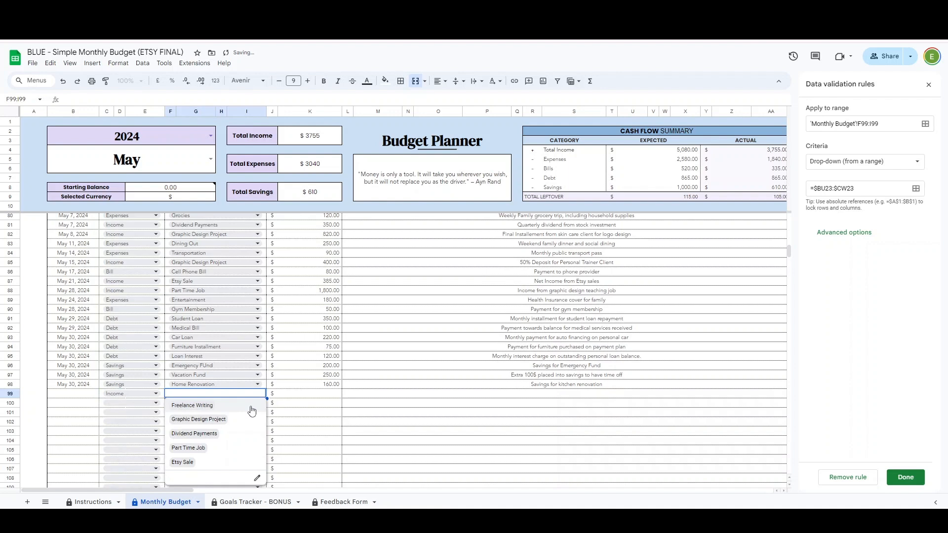
{"action": "left_click", "coordinate": [182, 403]}
Step: Clear the Income transaction type and the Freelance Writing category from row 99 of the Transactions List
{"action": "left_click", "coordinate": [133, 394]}
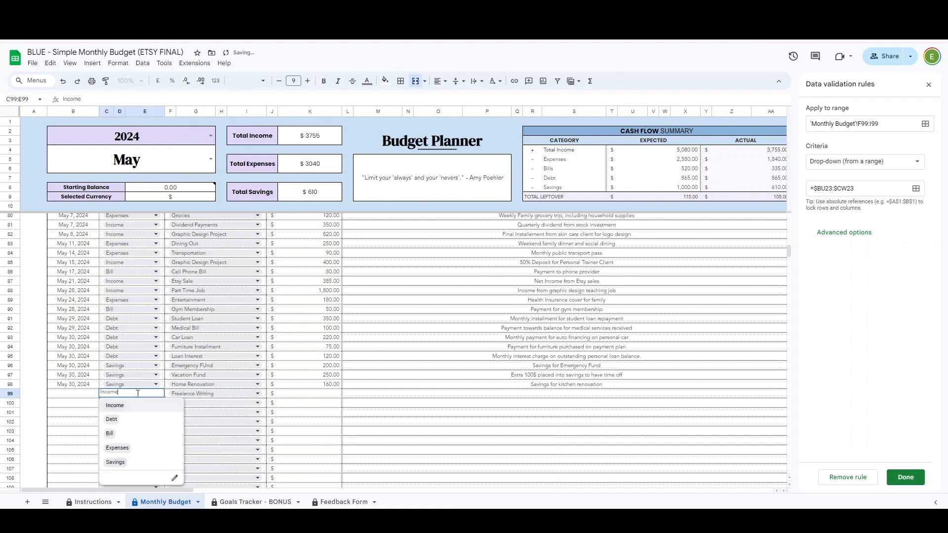
{"action": "left_click", "coordinate": [95, 394]}
{"action": "left_click", "coordinate": [103, 395]}
{"action": "key", "text": "Delete"}
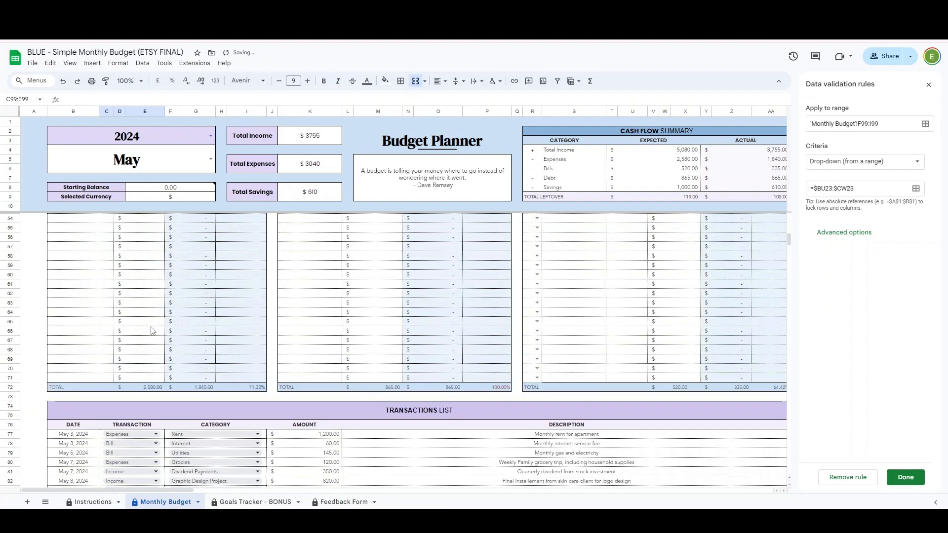
{"action": "scroll", "coordinate": [197, 393], "scroll_direction": "up", "scroll_amount": 2}
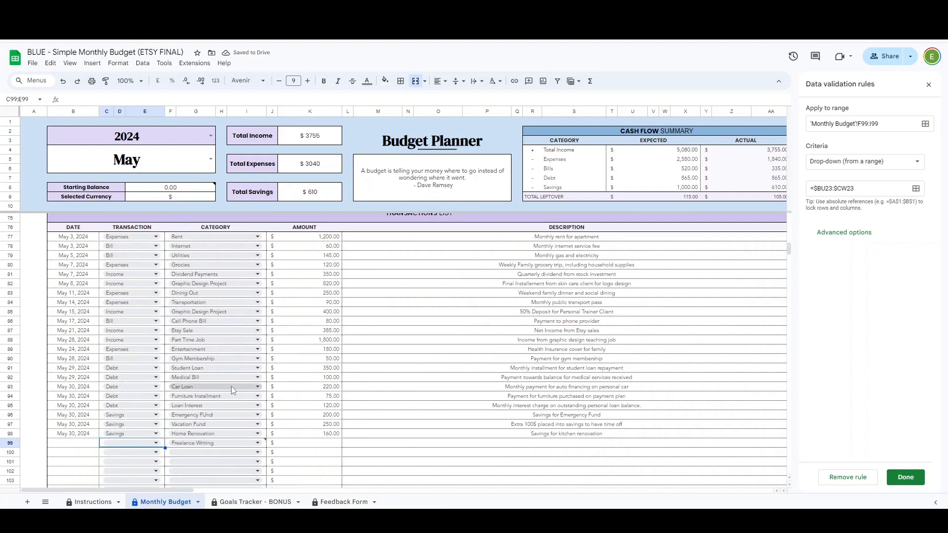
{"action": "left_click", "coordinate": [169, 449]}
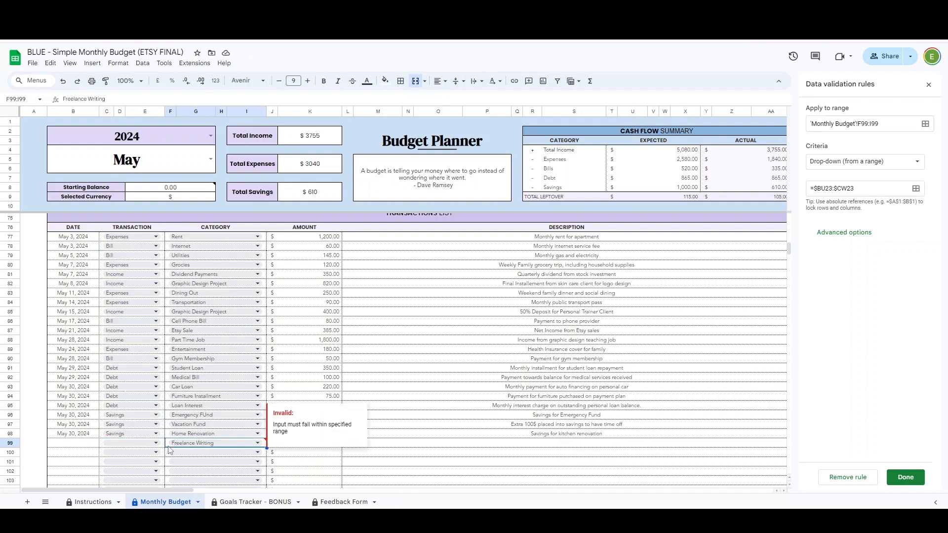
{"action": "key", "text": "Delete"}
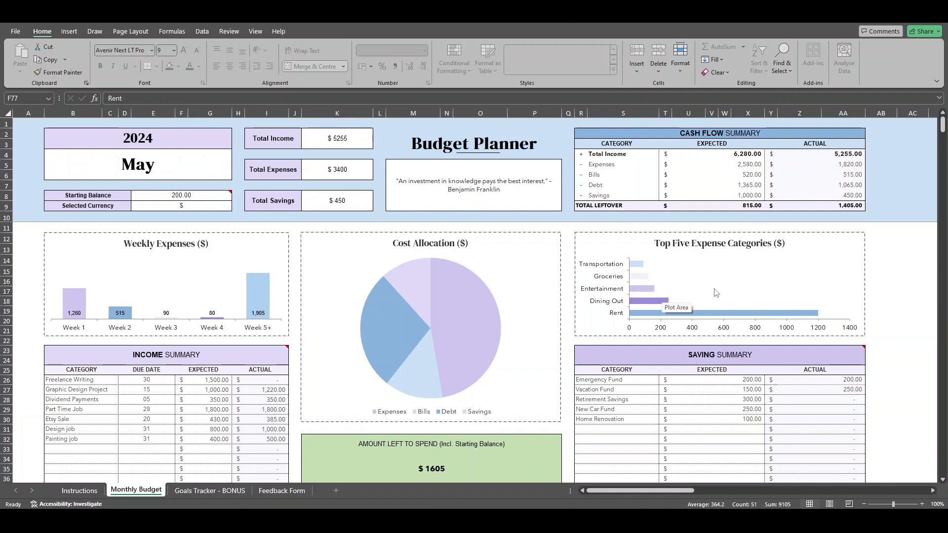
Step: Return to the Excel workbook and examine the Starting Balance, Freelance Writing's actual income formula and the tracker tables
{"action": "left_click", "coordinate": [216, 194]}
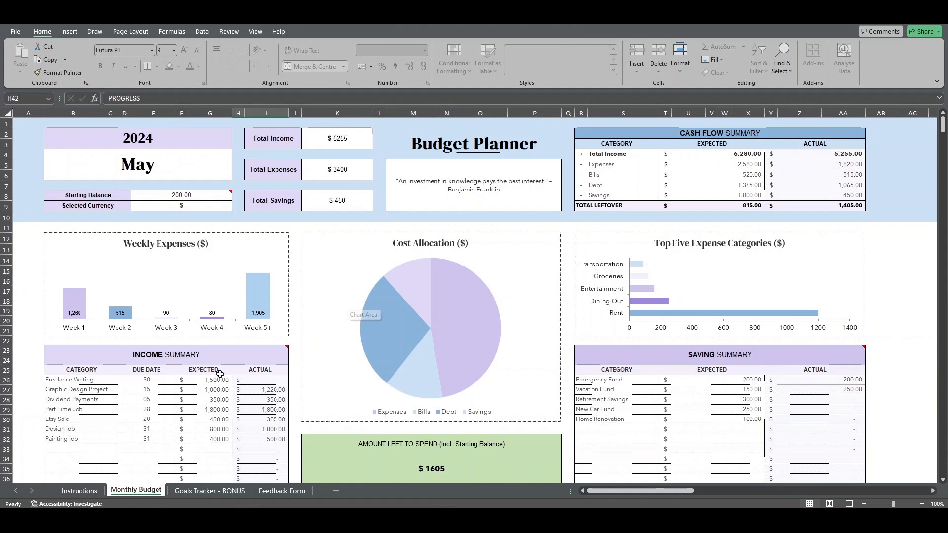
{"action": "left_click", "coordinate": [264, 381]}
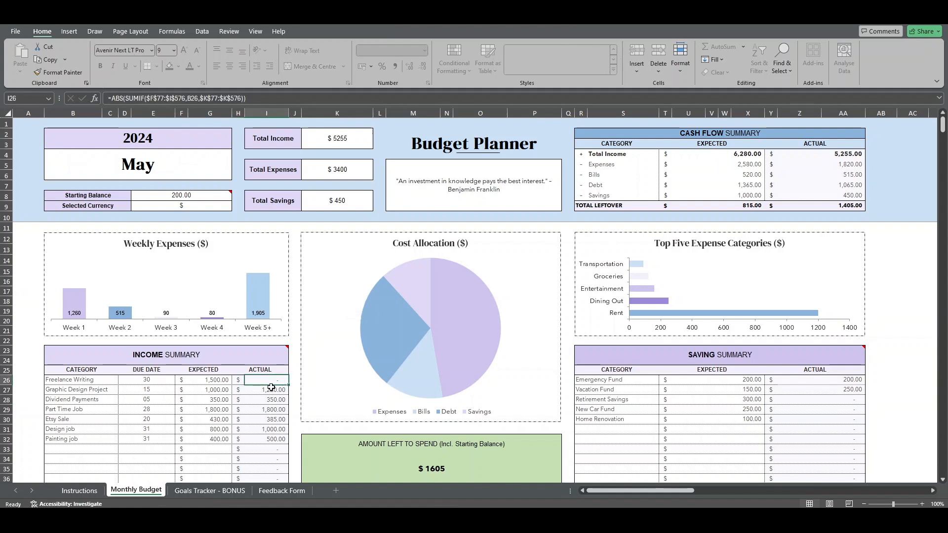
{"action": "scroll", "coordinate": [273, 385], "scroll_direction": "down", "scroll_amount": 1}
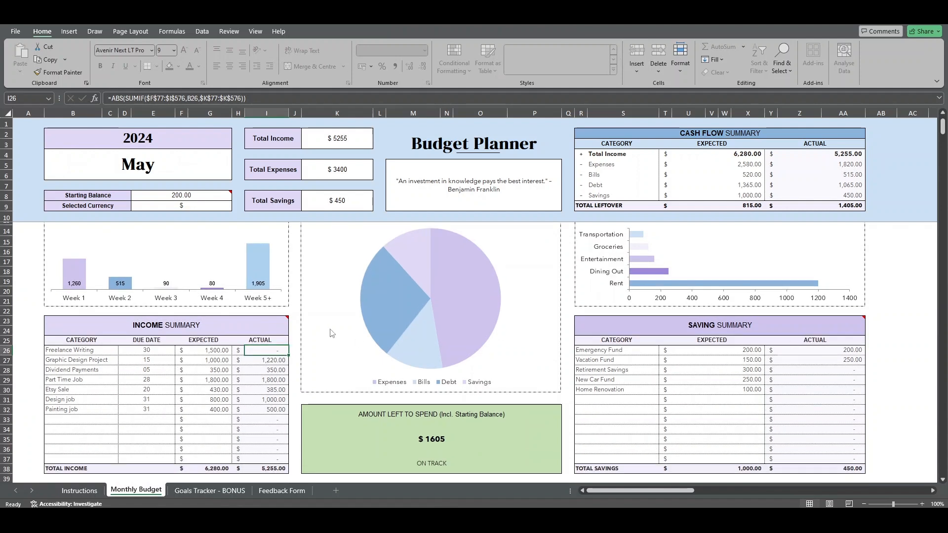
{"action": "scroll", "coordinate": [268, 393], "scroll_direction": "down", "scroll_amount": 4}
{"action": "scroll", "coordinate": [268, 394], "scroll_direction": "down", "scroll_amount": 2}
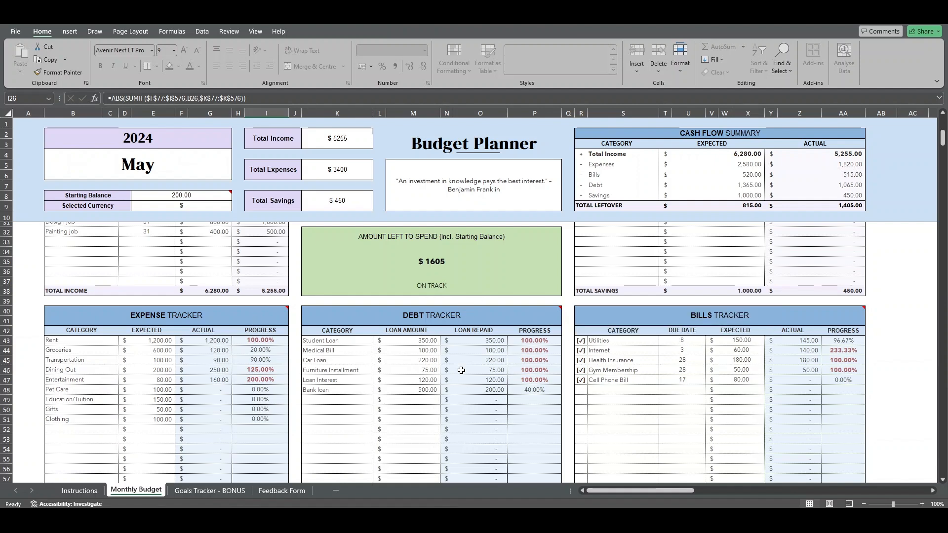
Step: Try to edit the Design job's actual income in the Income Summary
{"action": "scroll", "coordinate": [243, 333], "scroll_direction": "up", "scroll_amount": 5}
{"action": "left_click", "coordinate": [273, 370]}
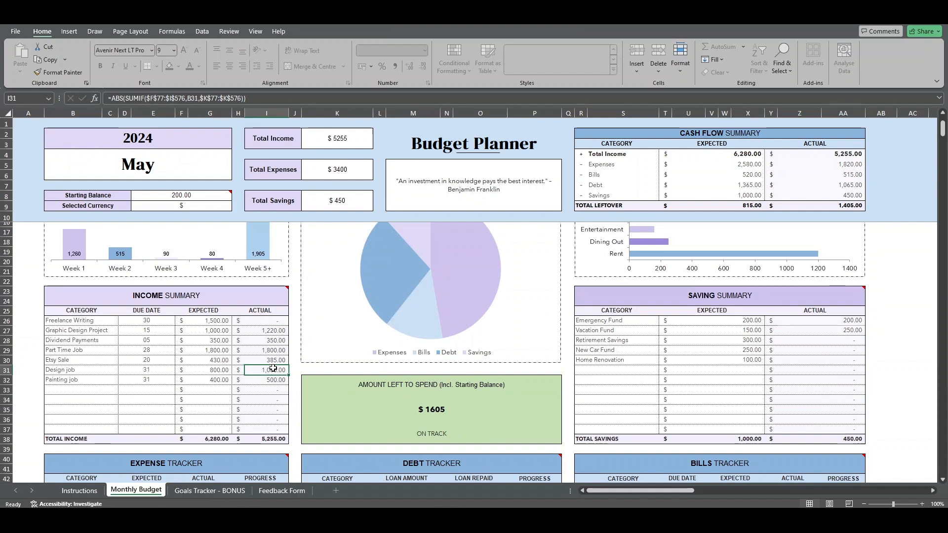
{"action": "double_click", "coordinate": [273, 369]}
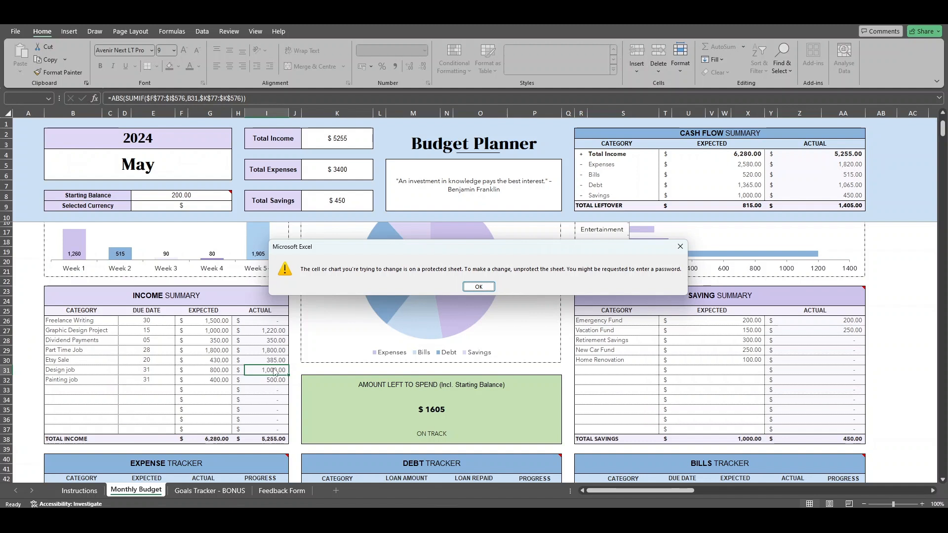
{"action": "left_click", "coordinate": [478, 287]}
{"action": "scroll", "coordinate": [188, 420], "scroll_direction": "up", "scroll_amount": 2}
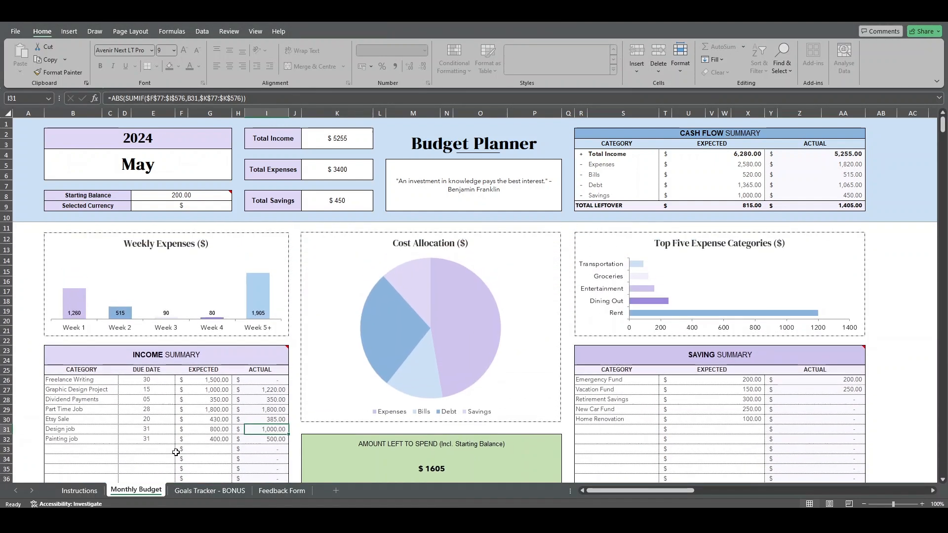
Step: Create a copy of the Monthly Budget sheet and place it between Monthly Budget and Goals Tracker - BONUS
{"action": "right_click", "coordinate": [146, 494]}
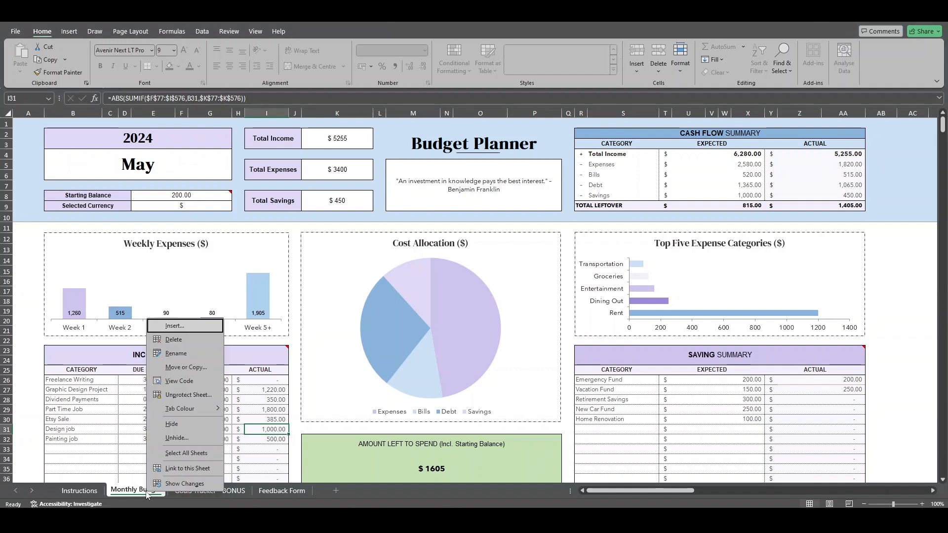
{"action": "left_click", "coordinate": [199, 367]}
{"action": "left_click", "coordinate": [191, 376]}
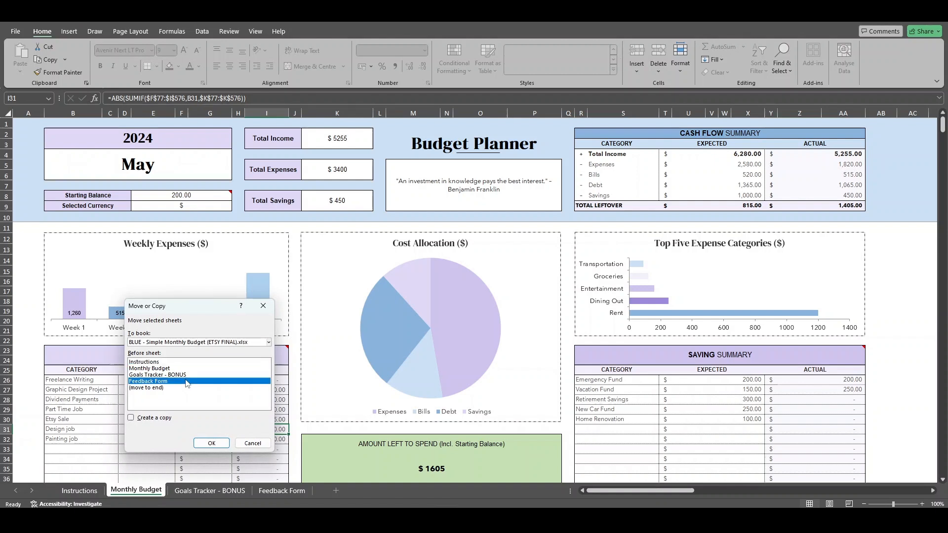
{"action": "left_click", "coordinate": [188, 370]}
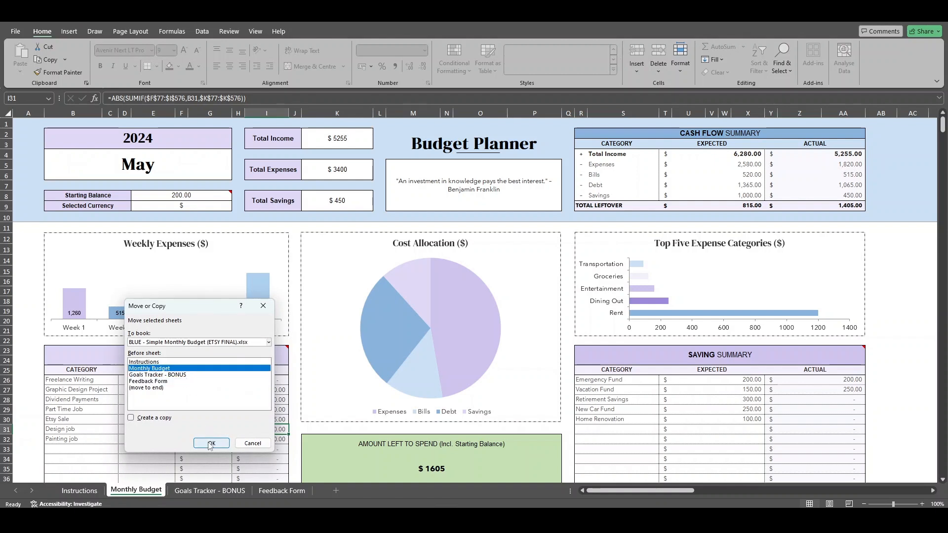
{"action": "left_click", "coordinate": [159, 421]}
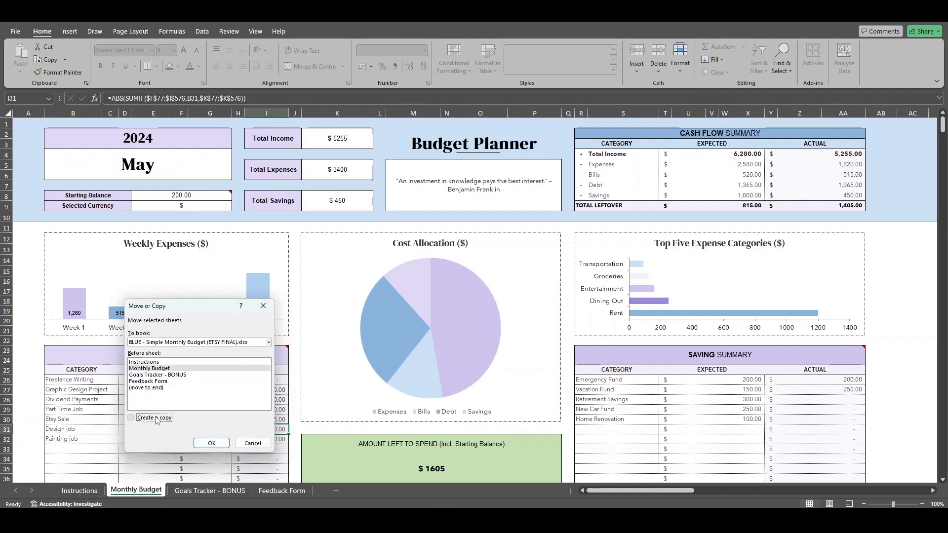
{"action": "left_click", "coordinate": [215, 445]}
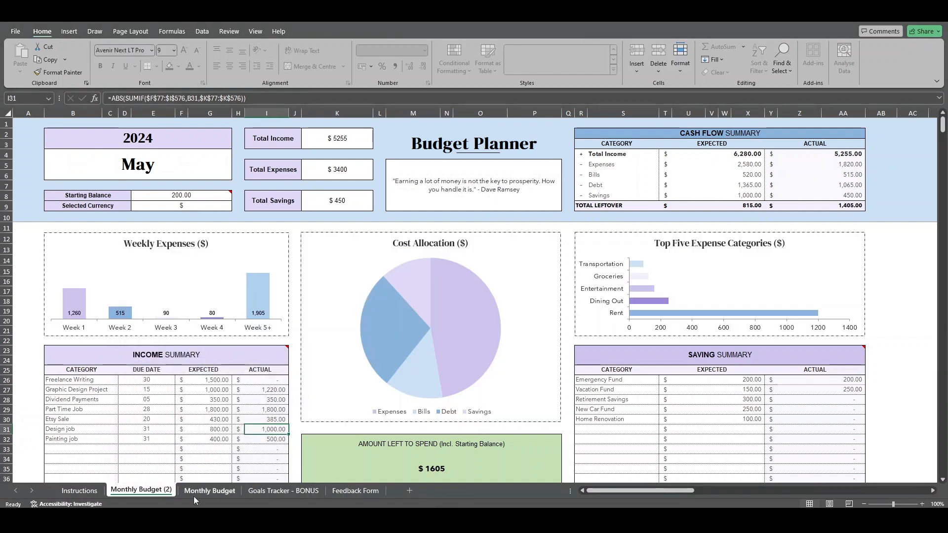
{"action": "left_click_drag", "start_coordinate": [156, 490], "coordinate": [250, 496]}
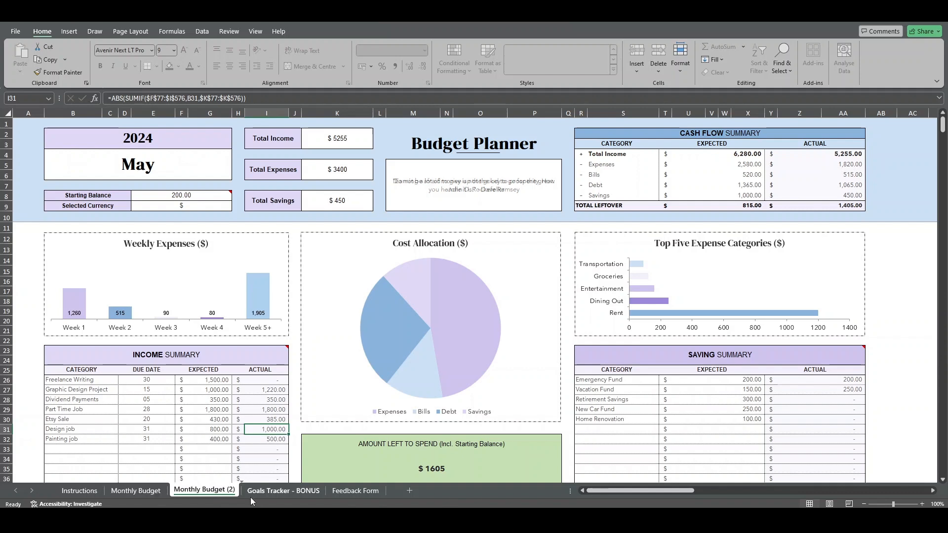
Step: Set the month to June on the Monthly Budget (2) sheet
{"action": "left_click", "coordinate": [140, 492]}
{"action": "left_click", "coordinate": [190, 492]}
{"action": "left_click", "coordinate": [184, 167]}
{"action": "left_click", "coordinate": [236, 154]}
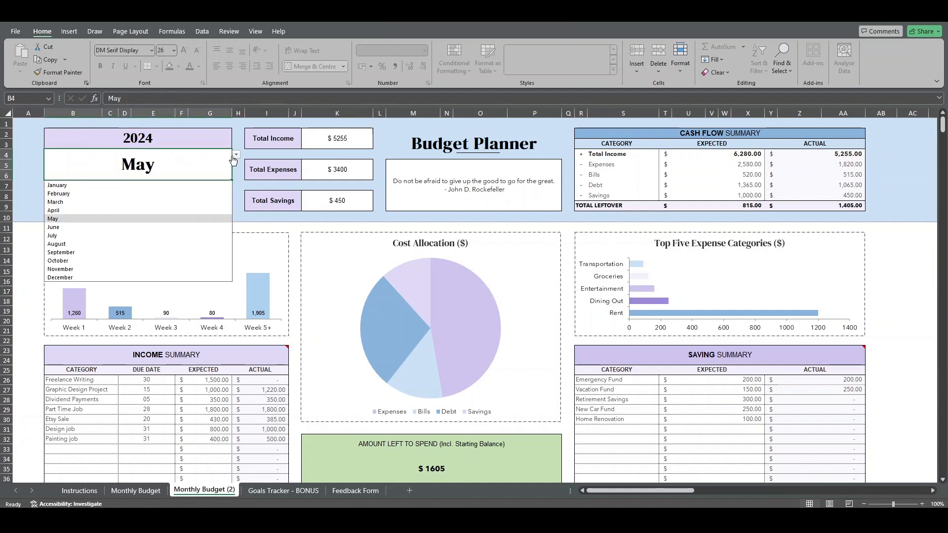
{"action": "left_click", "coordinate": [149, 228]}
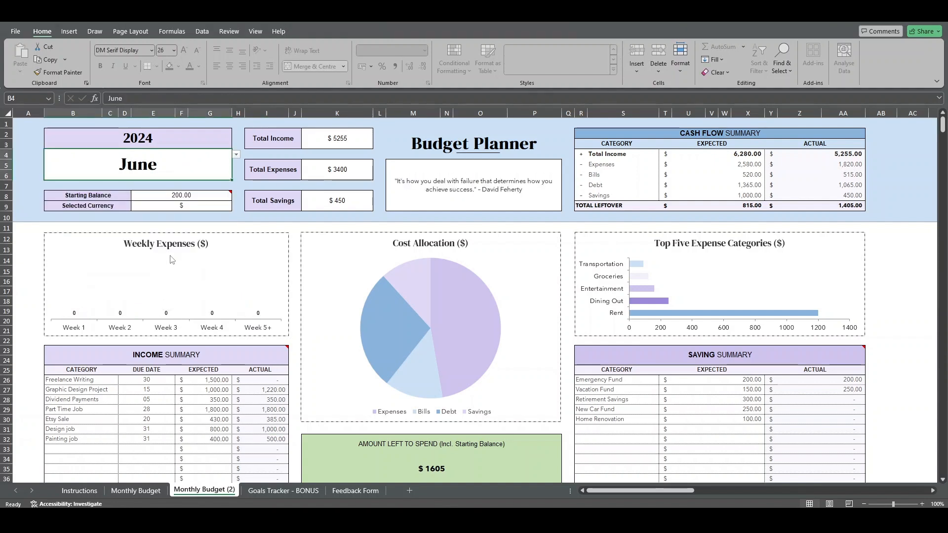
Step: Set the date of the Rent transaction in the Transactions List to June 3, 2024
{"action": "scroll", "coordinate": [220, 350], "scroll_direction": "down", "scroll_amount": 20}
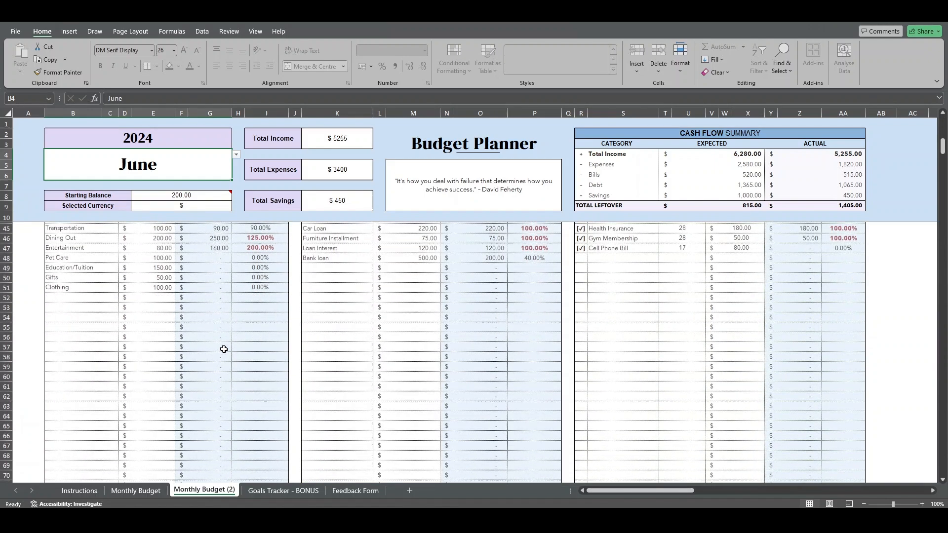
{"action": "scroll", "coordinate": [218, 350], "scroll_direction": "up", "scroll_amount": 4}
{"action": "double_click", "coordinate": [65, 321]}
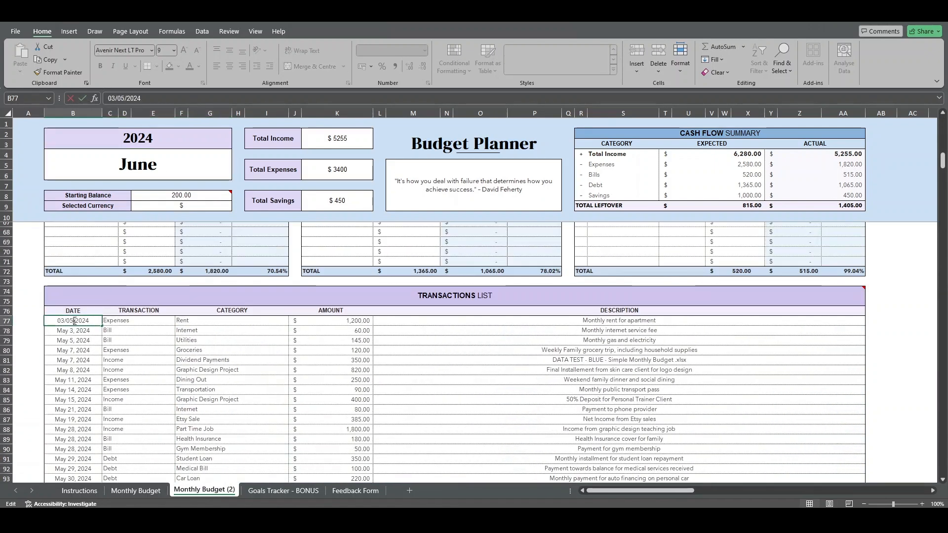
{"action": "key", "text": "BackSpace"}
{"action": "type", "text": "6"}
{"action": "key", "text": "Return"}
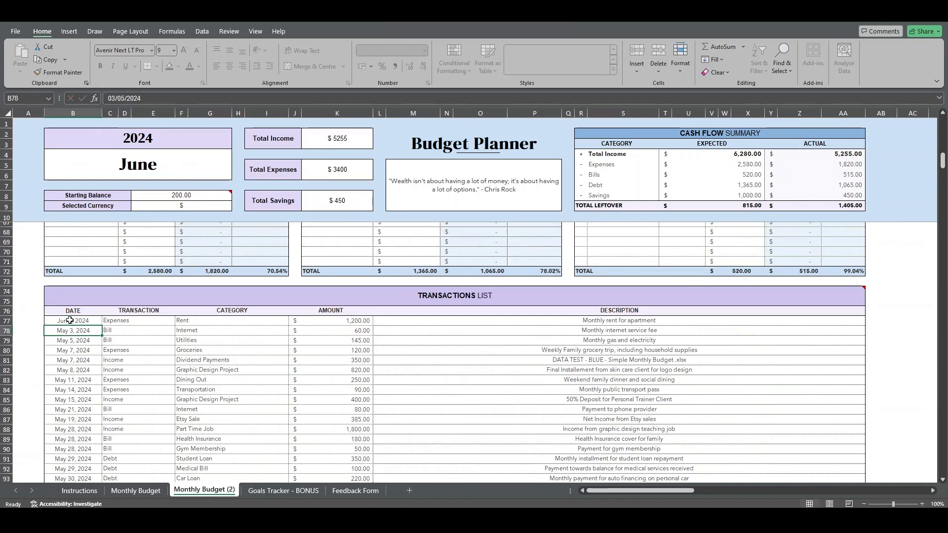
{"action": "scroll", "coordinate": [117, 294], "scroll_direction": "up", "scroll_amount": 3}
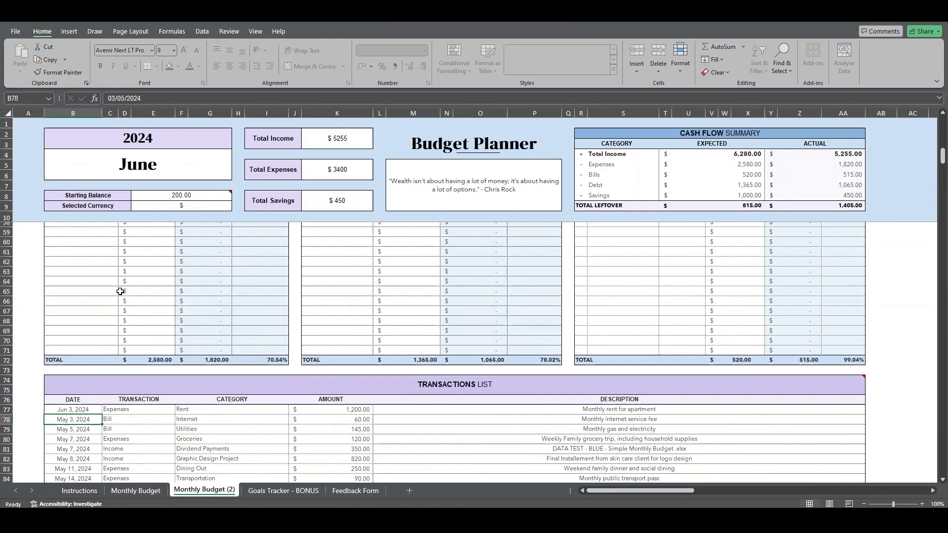
{"action": "scroll", "coordinate": [117, 294], "scroll_direction": "up", "scroll_amount": 15}
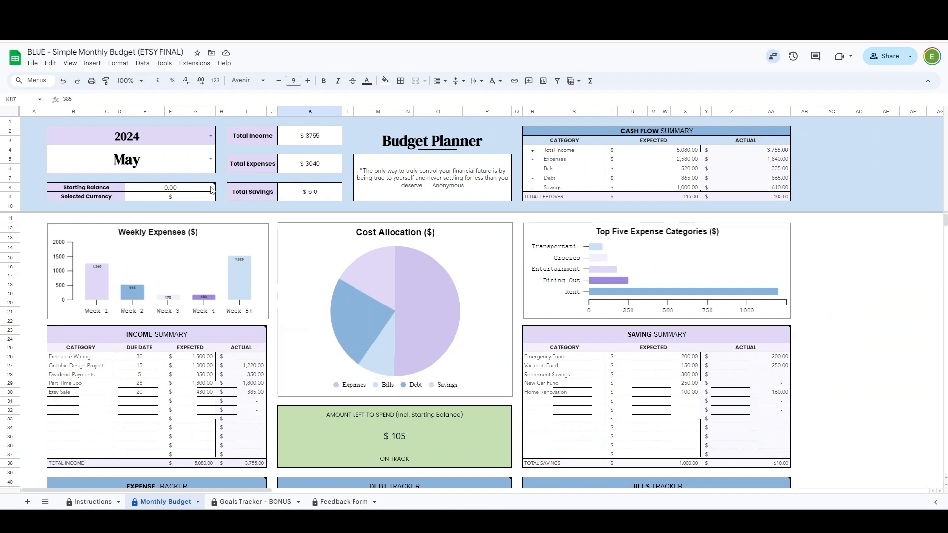
Step: In the Google Sheets budget, read the Starting Balance note and try to overwrite Etsy Sale's actual income with hgg
{"action": "mouse_move", "coordinate": [215, 186]}
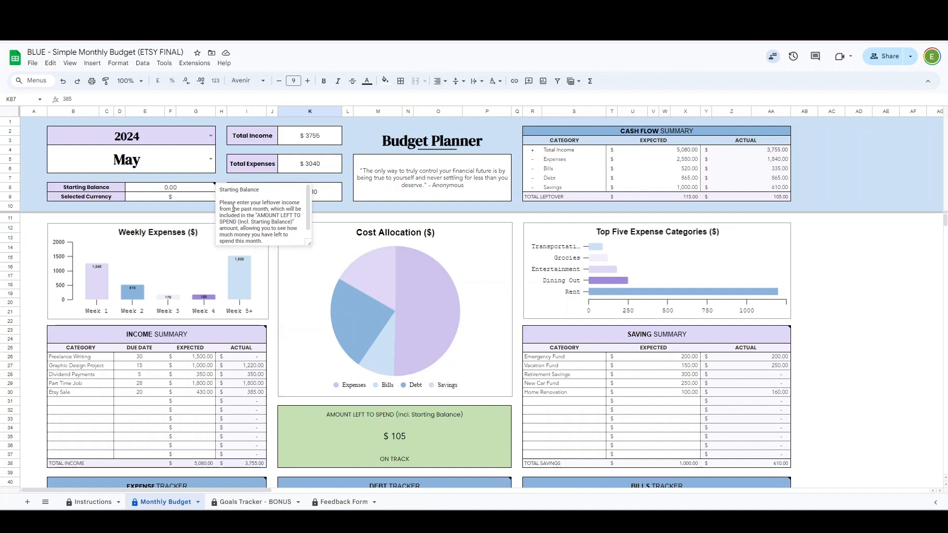
{"action": "left_click", "coordinate": [245, 411]}
{"action": "left_click", "coordinate": [243, 401]}
{"action": "left_click", "coordinate": [242, 394]}
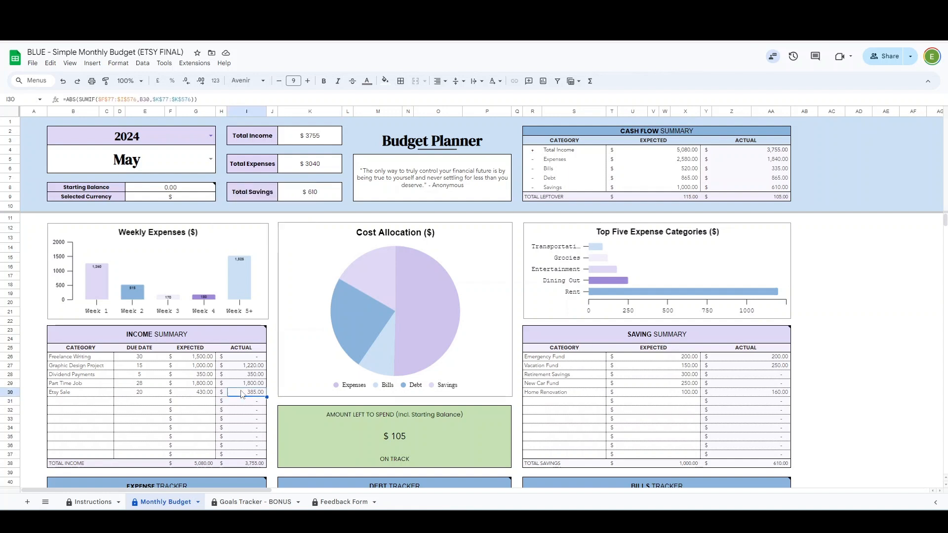
{"action": "type", "text": "hgg"}
{"action": "key", "text": "Return"}
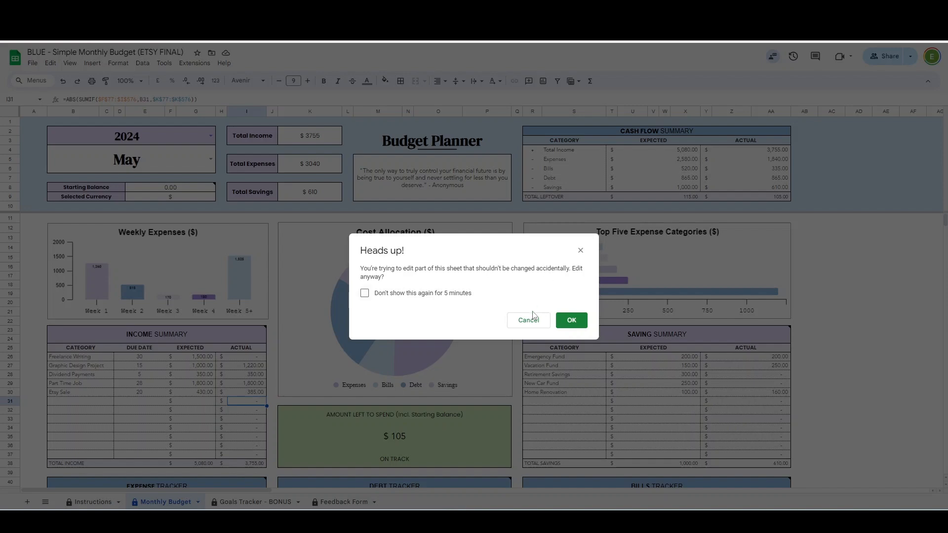
{"action": "left_click", "coordinate": [529, 320]}
{"action": "left_click", "coordinate": [240, 390]}
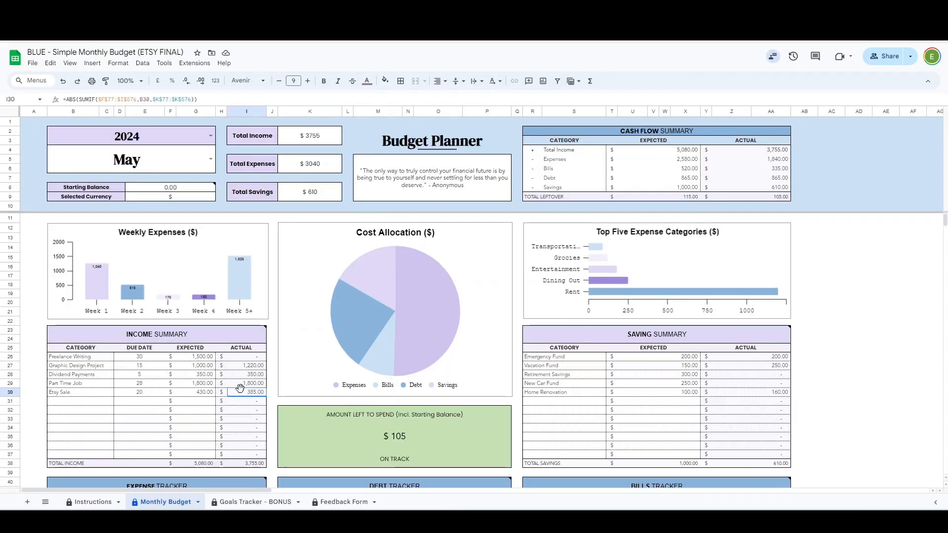
Step: Duplicate the Monthly Budget sheet and set the month on the copy to June
{"action": "right_click", "coordinate": [174, 504]}
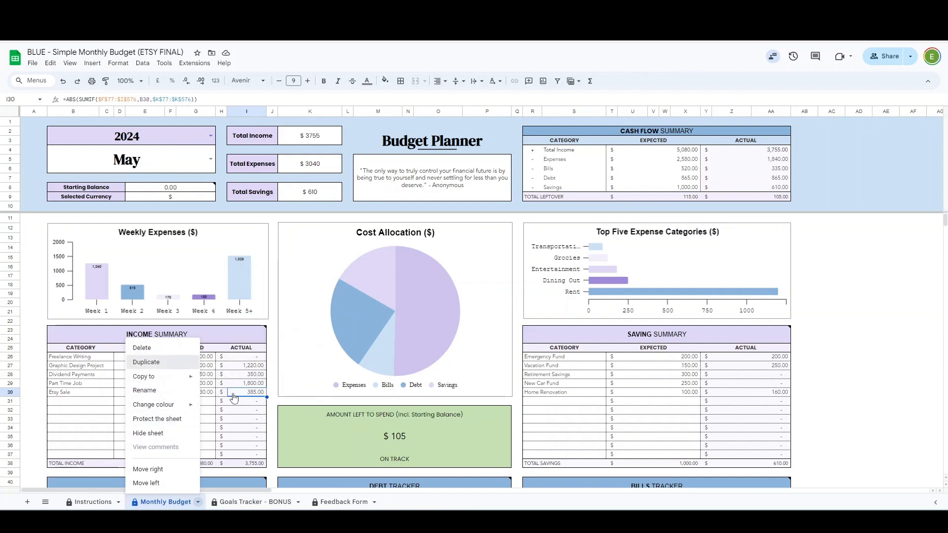
{"action": "left_click", "coordinate": [146, 362]}
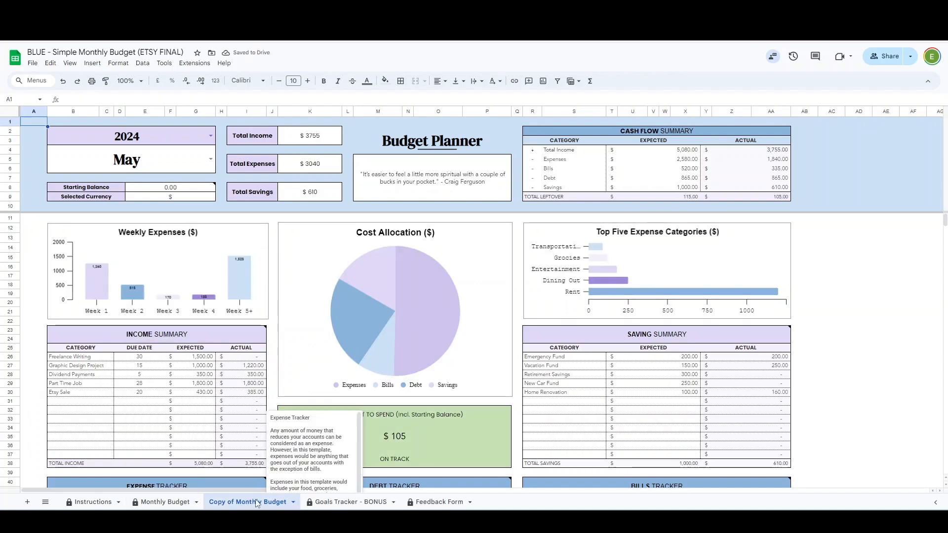
{"action": "left_click", "coordinate": [211, 157]}
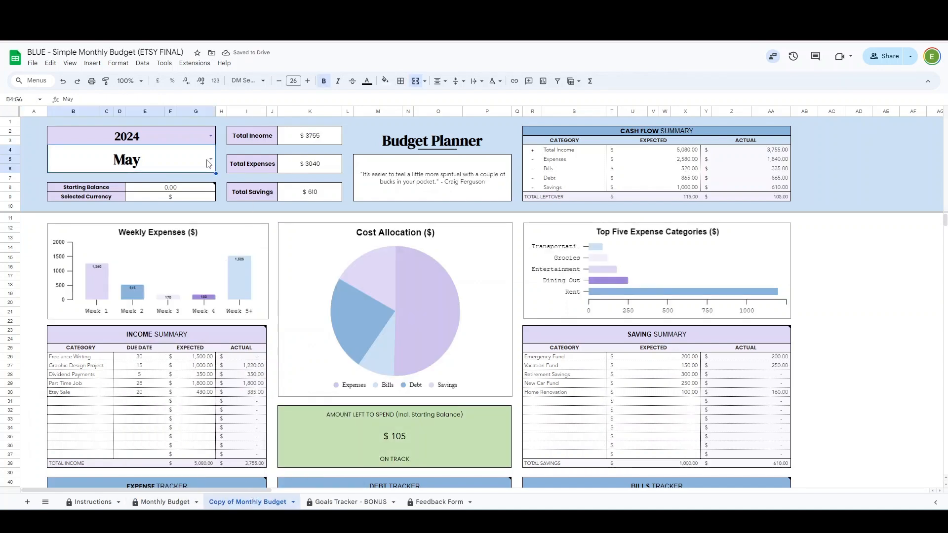
{"action": "left_click", "coordinate": [211, 159]}
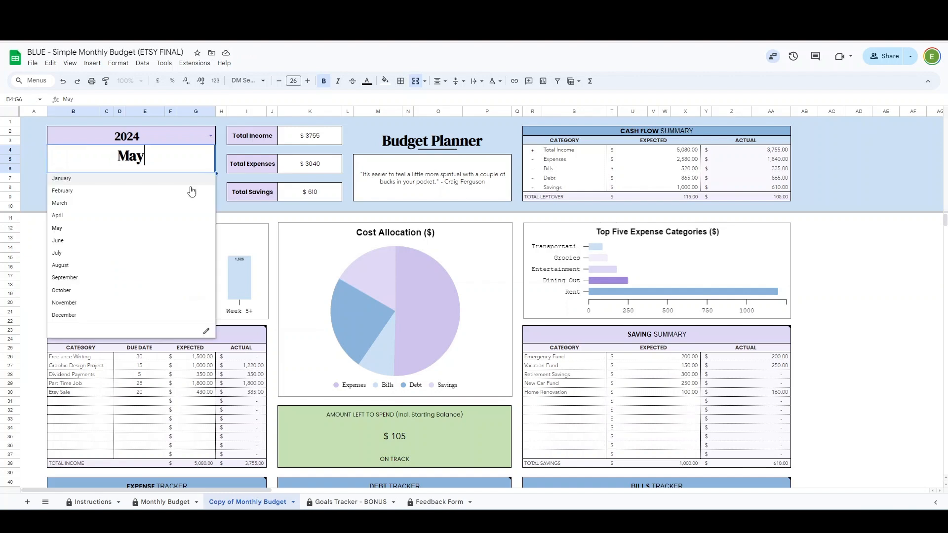
{"action": "left_click", "coordinate": [157, 246]}
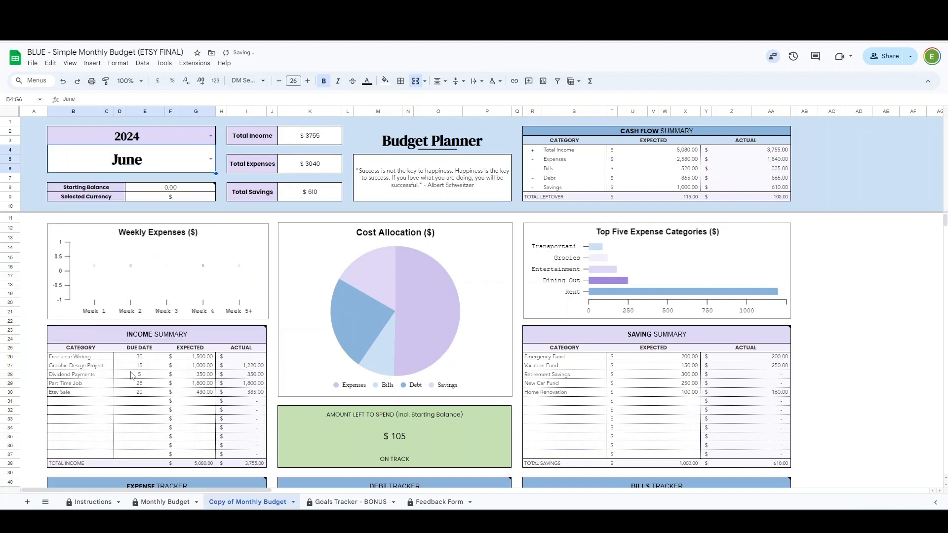
Step: Change the month in the Rent transaction's date to 6 on the Copy of Monthly Budget sheet
{"action": "scroll", "coordinate": [164, 427], "scroll_direction": "down", "scroll_amount": 10}
{"action": "scroll", "coordinate": [164, 428], "scroll_direction": "down", "scroll_amount": 2}
{"action": "scroll", "coordinate": [54, 410], "scroll_direction": "up", "scroll_amount": 5}
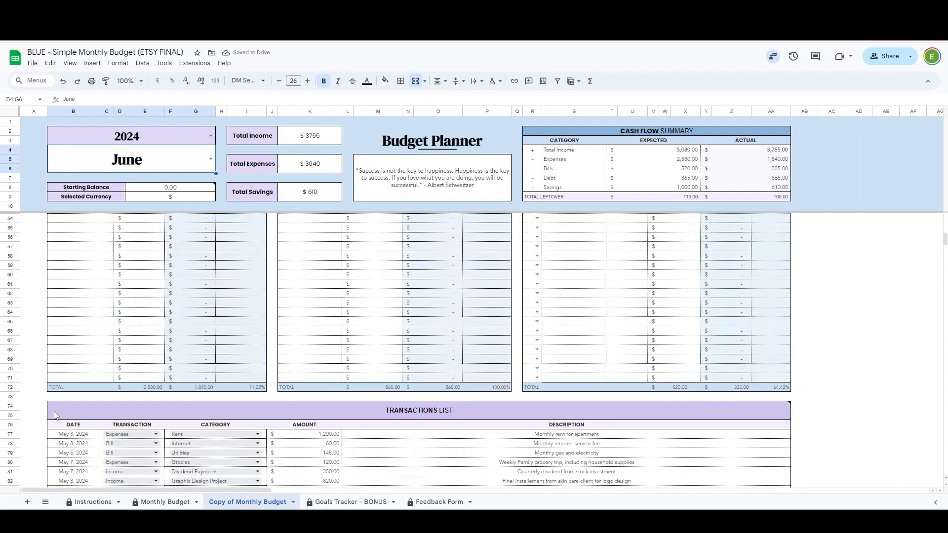
{"action": "double_click", "coordinate": [73, 434]}
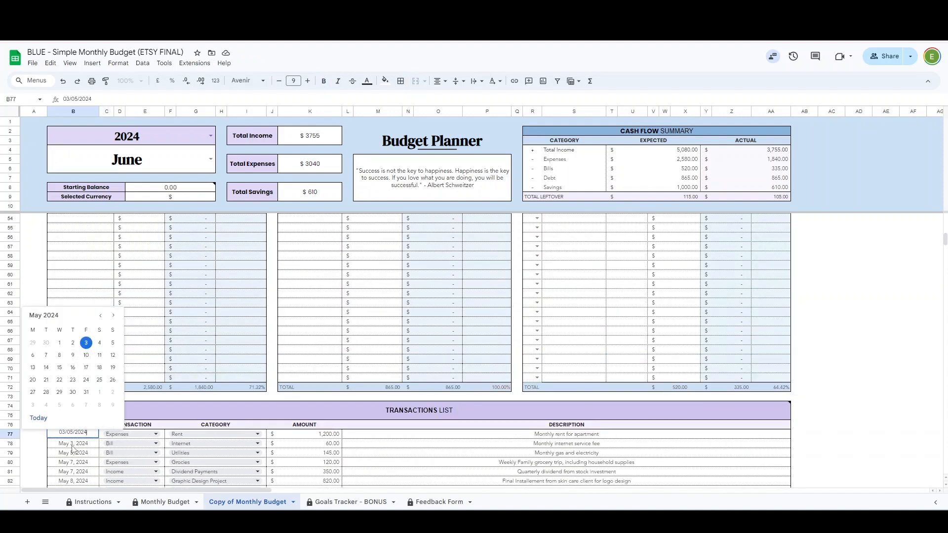
{"action": "left_click", "coordinate": [70, 434]}
{"action": "key", "text": "Return"}
{"action": "double_click", "coordinate": [72, 433]}
{"action": "type", "text": "6"}
{"action": "key", "text": "Return"}
{"action": "scroll", "coordinate": [146, 375], "scroll_direction": "up", "scroll_amount": 2}
{"action": "scroll", "coordinate": [146, 376], "scroll_direction": "up", "scroll_amount": 10}
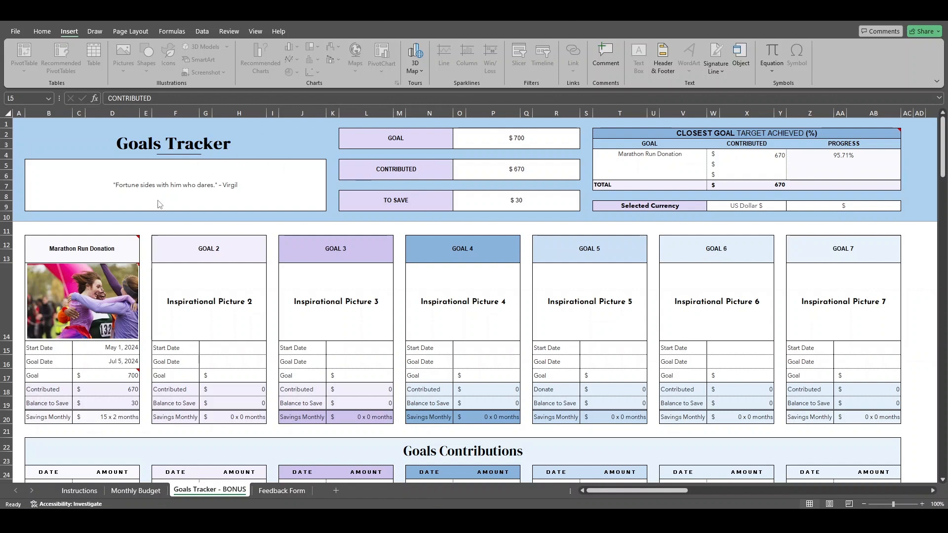
Step: In the Excel workbook's Goals Tracker - BONUS sheet, examine the quote, the goal totals, the closest goal summary and the first goal's heading
{"action": "left_click", "coordinate": [211, 194]}
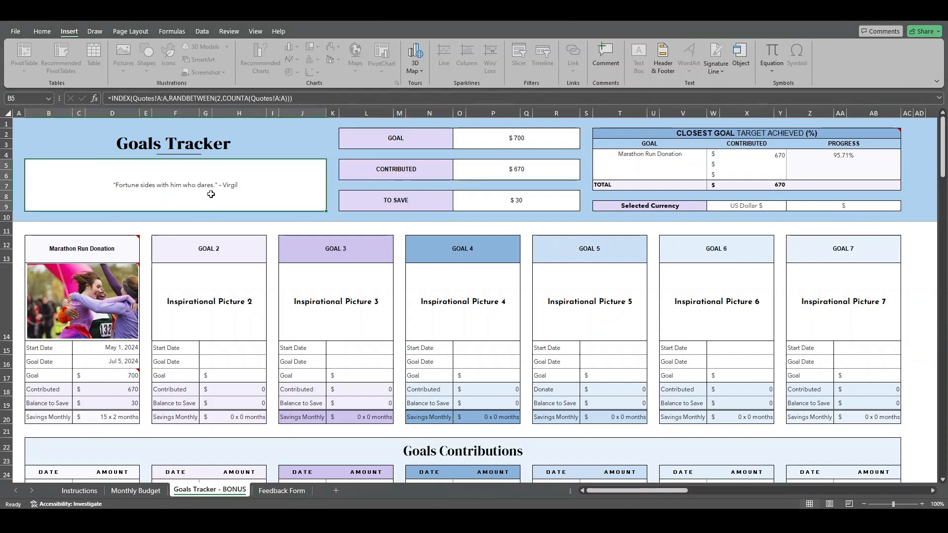
{"action": "left_click", "coordinate": [398, 144]}
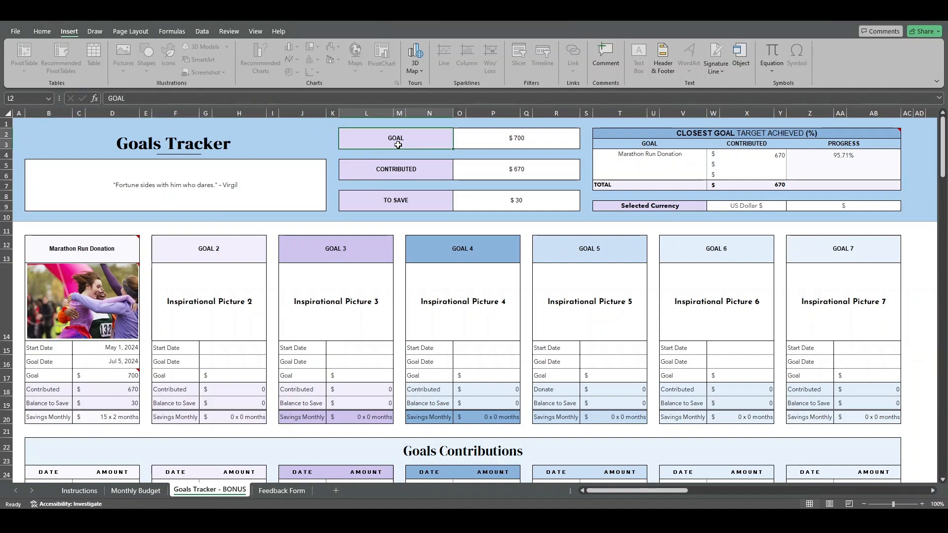
{"action": "left_click", "coordinate": [420, 166]}
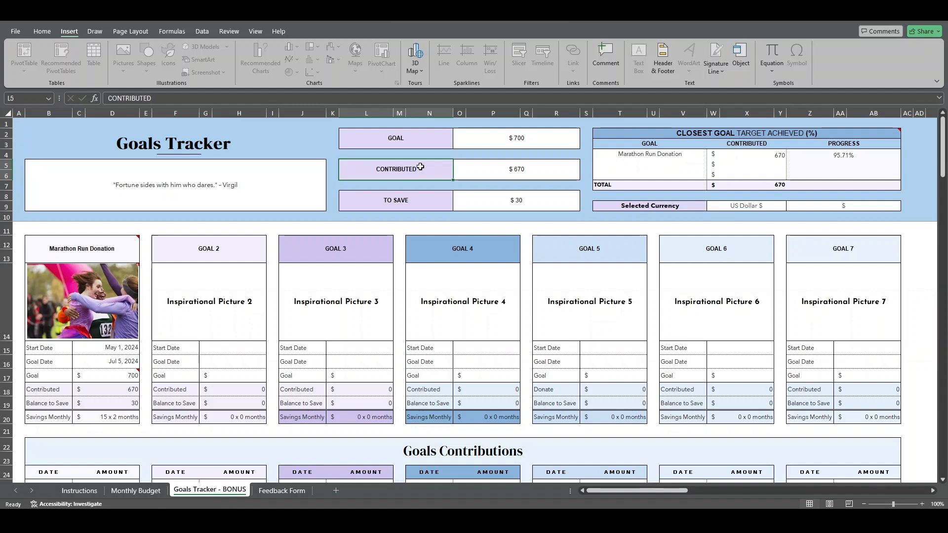
{"action": "left_click", "coordinate": [431, 199]}
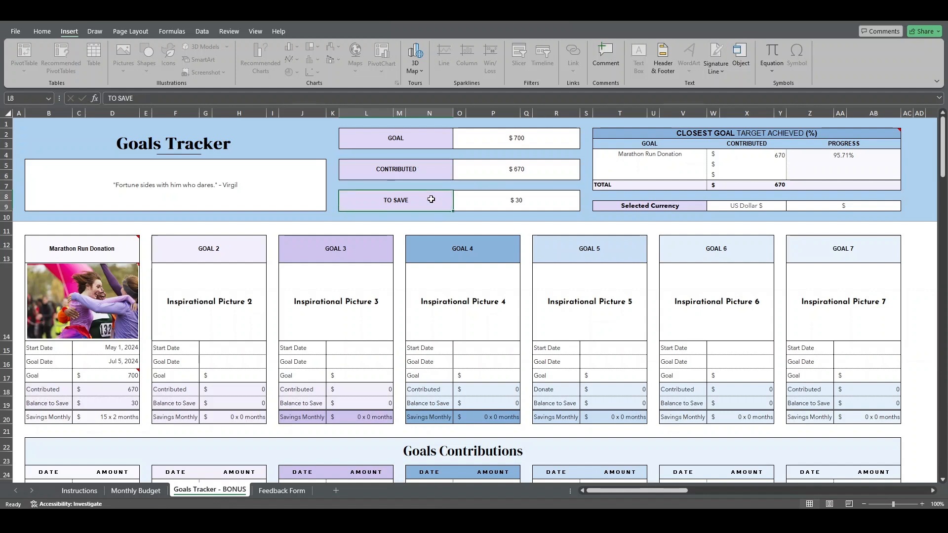
{"action": "left_click", "coordinate": [637, 134]}
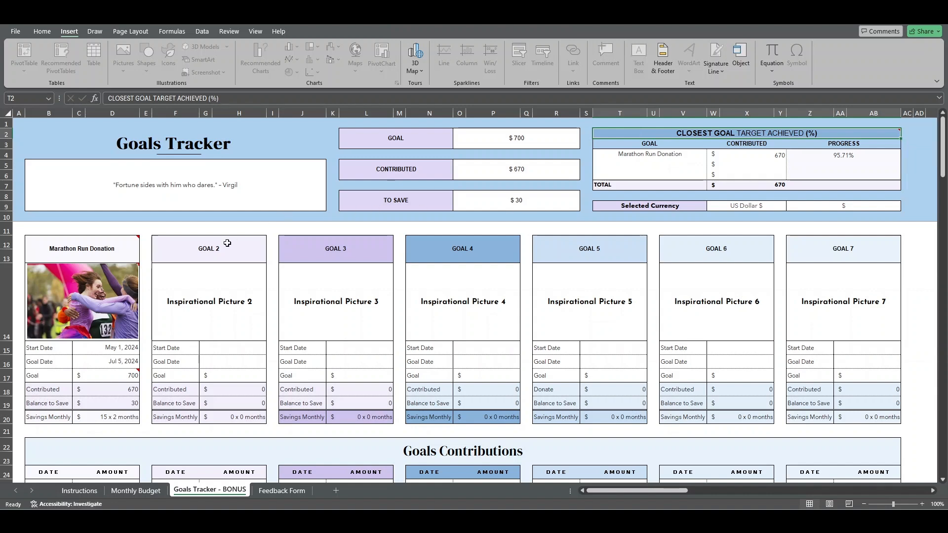
{"action": "left_click", "coordinate": [97, 253]}
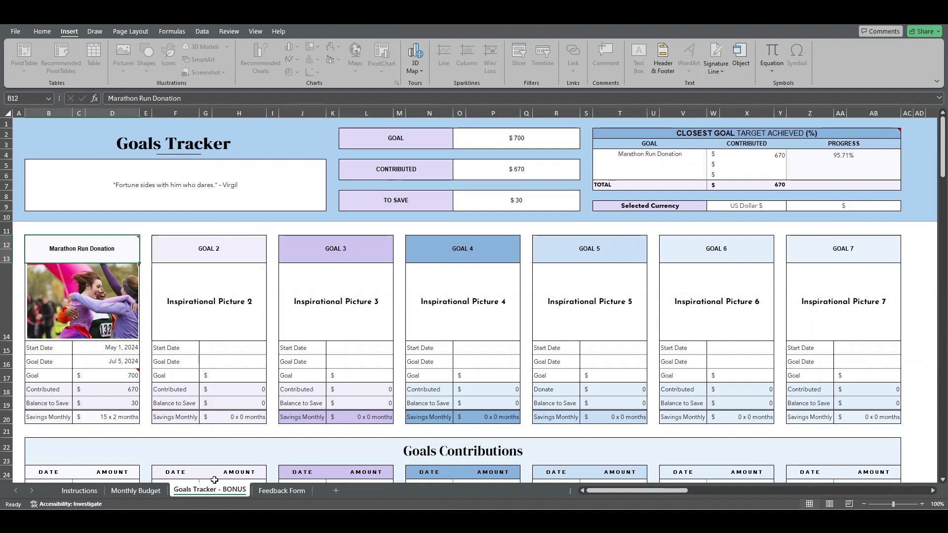
Step: Unprotect the Goals Tracker - BONUS sheet and show the sources for inserting a picture placed over cells
{"action": "right_click", "coordinate": [232, 492]}
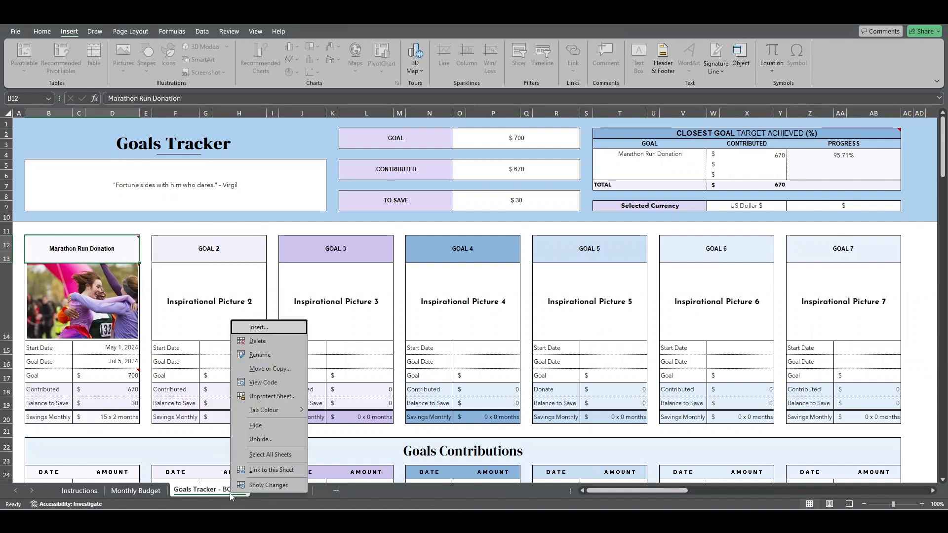
{"action": "left_click", "coordinate": [266, 399]}
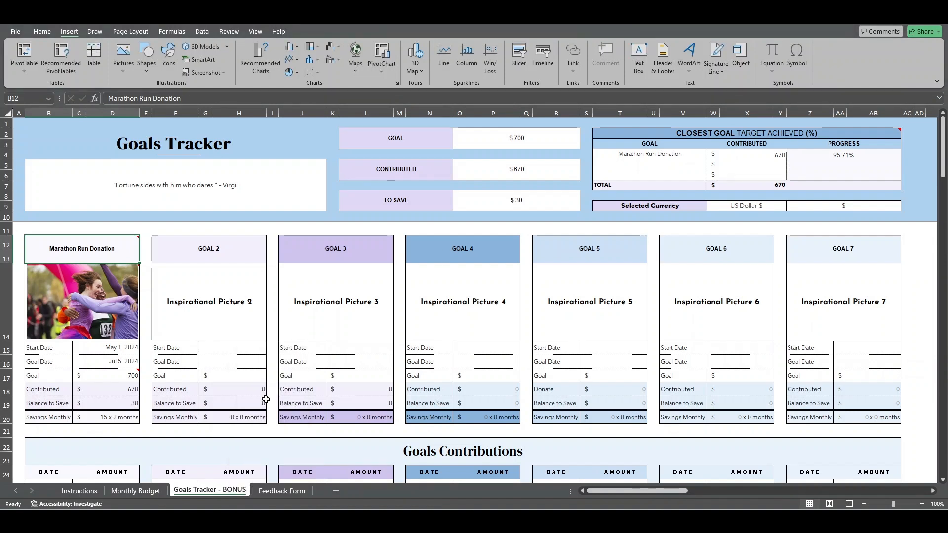
{"action": "left_click", "coordinate": [117, 68]}
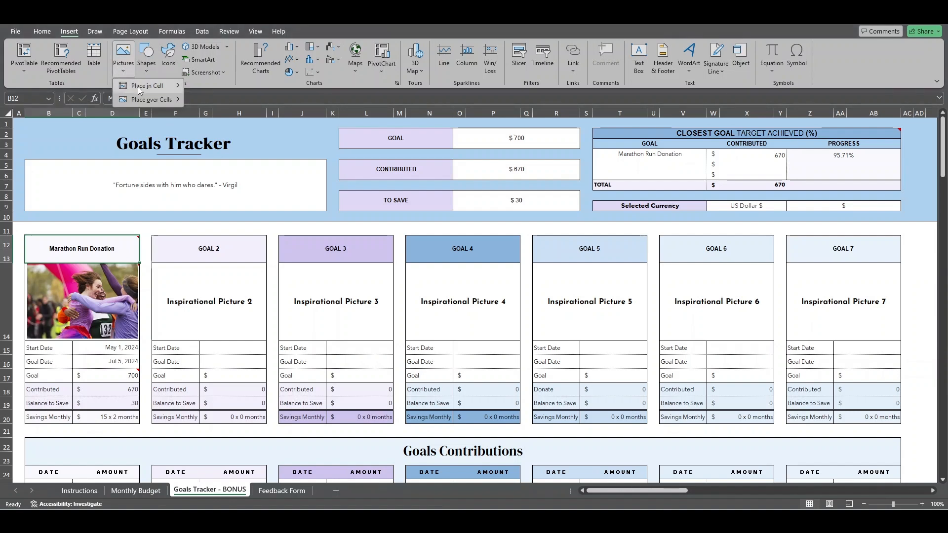
{"action": "mouse_move", "coordinate": [163, 100]}
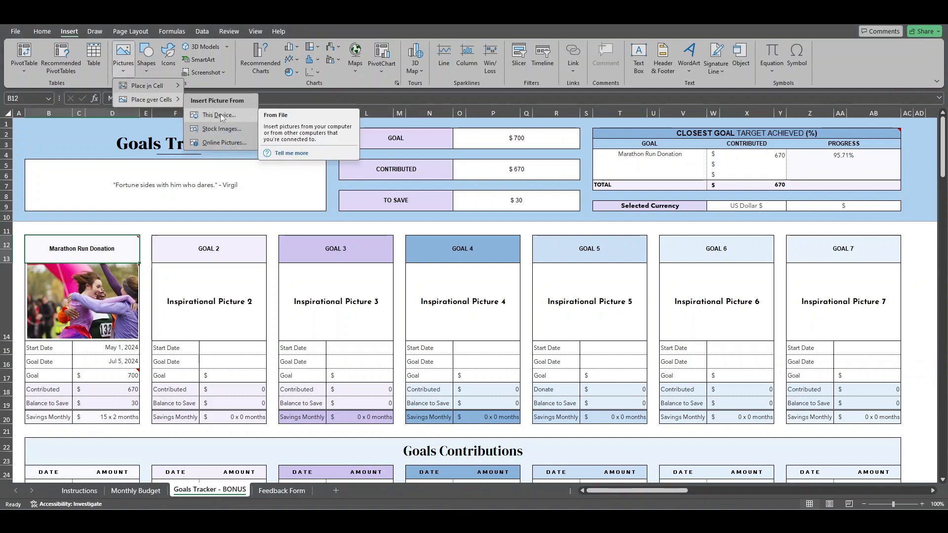
Step: Protect the Goals Tracker - BONUS sheet again without a password, allowing only selection of locked and unlocked cells
{"action": "left_click", "coordinate": [223, 493]}
{"action": "right_click", "coordinate": [223, 494]}
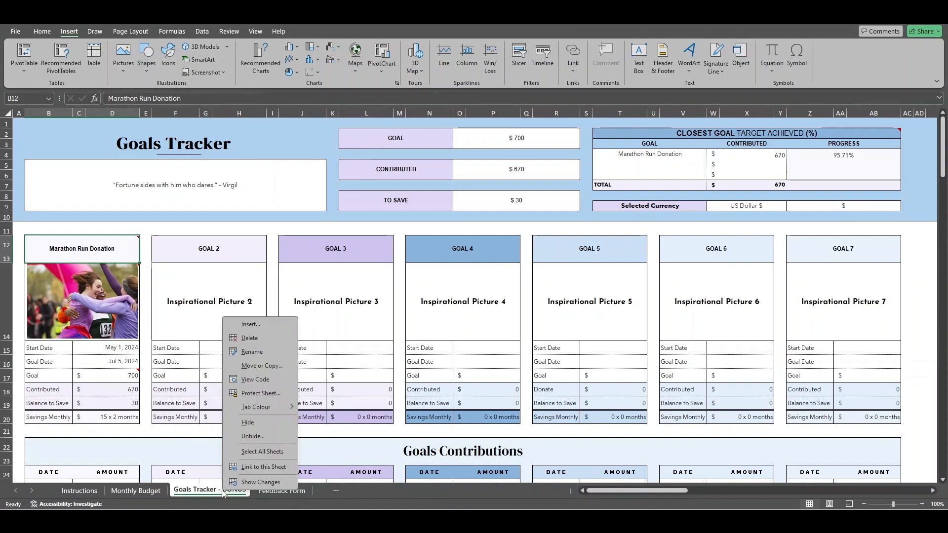
{"action": "left_click", "coordinate": [240, 395]}
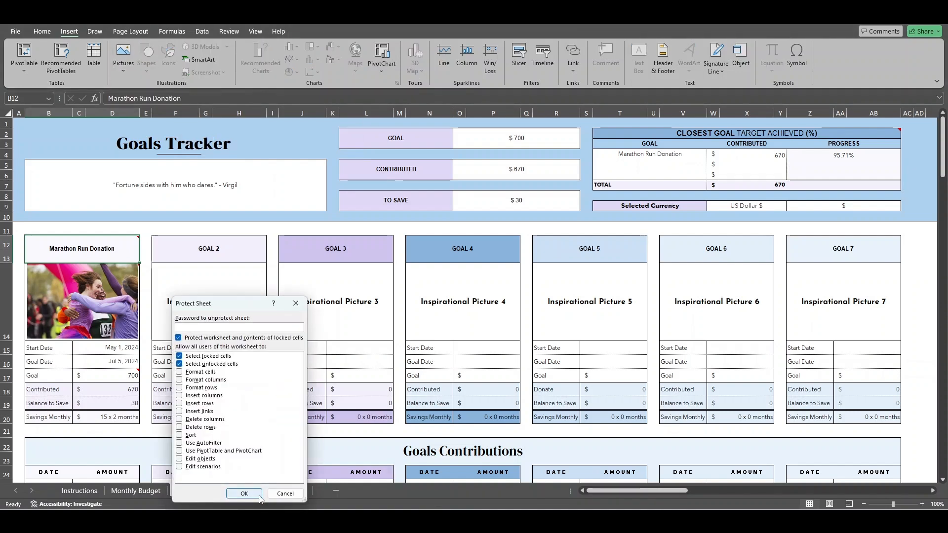
{"action": "left_click", "coordinate": [243, 492]}
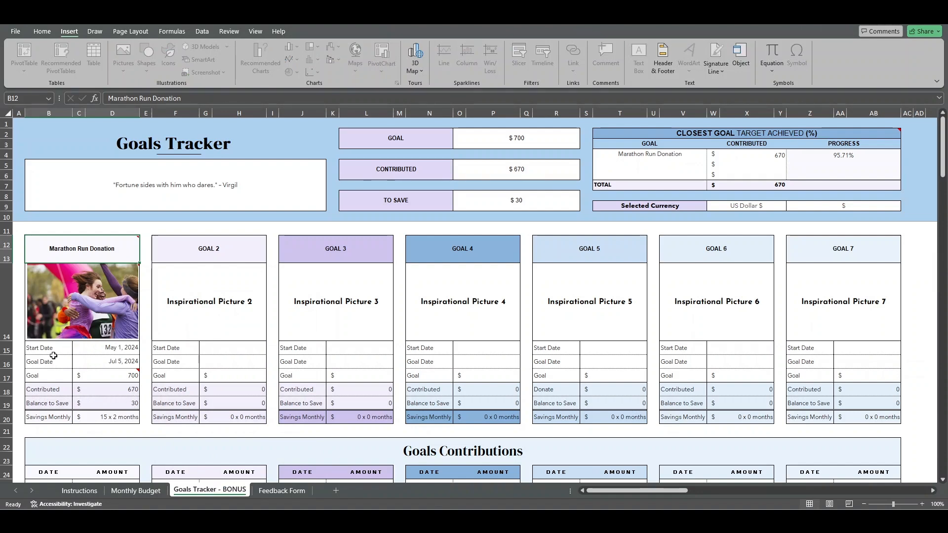
Step: Examine the Marathon Run Donation goal's dates, target amount and contributed formula, along with its entries under Goals Contributions
{"action": "left_click", "coordinate": [97, 354]}
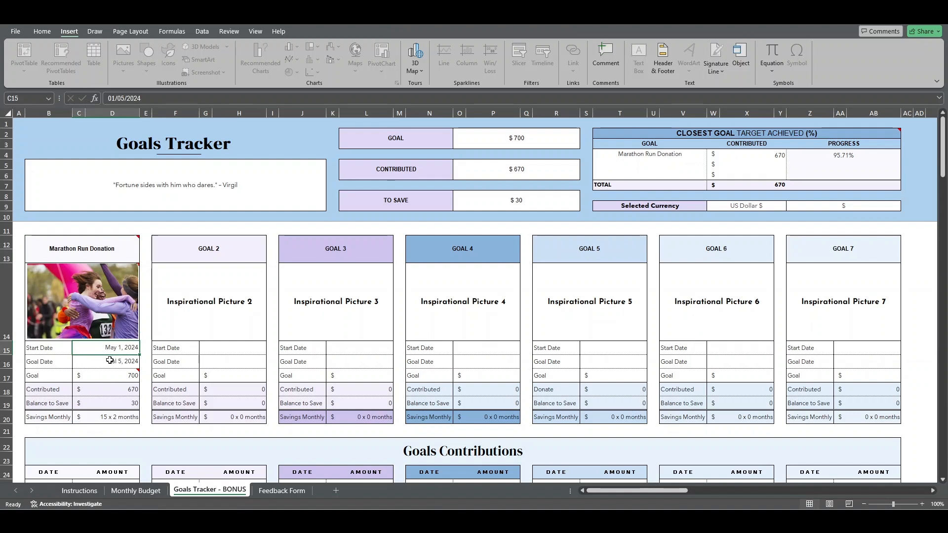
{"action": "left_click", "coordinate": [108, 365]}
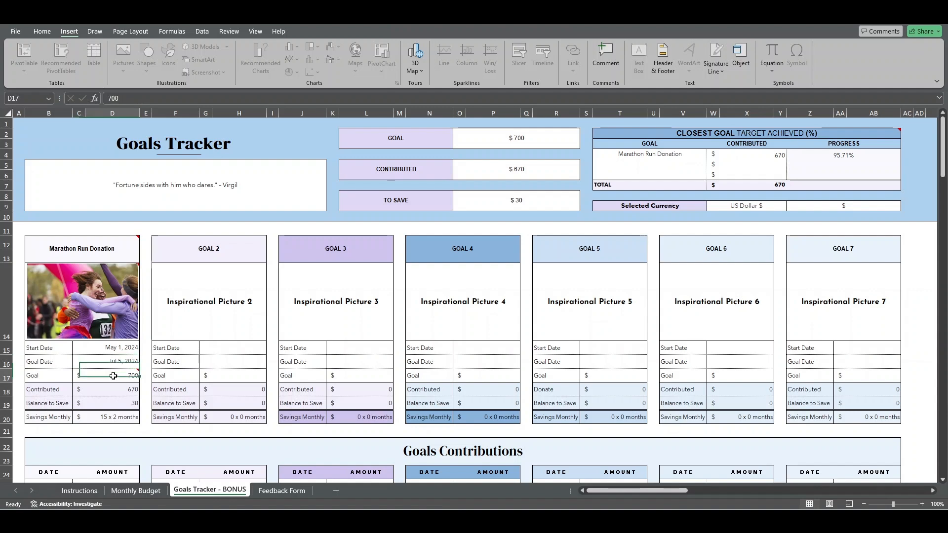
{"action": "left_click", "coordinate": [113, 376]}
{"action": "left_click", "coordinate": [120, 392]}
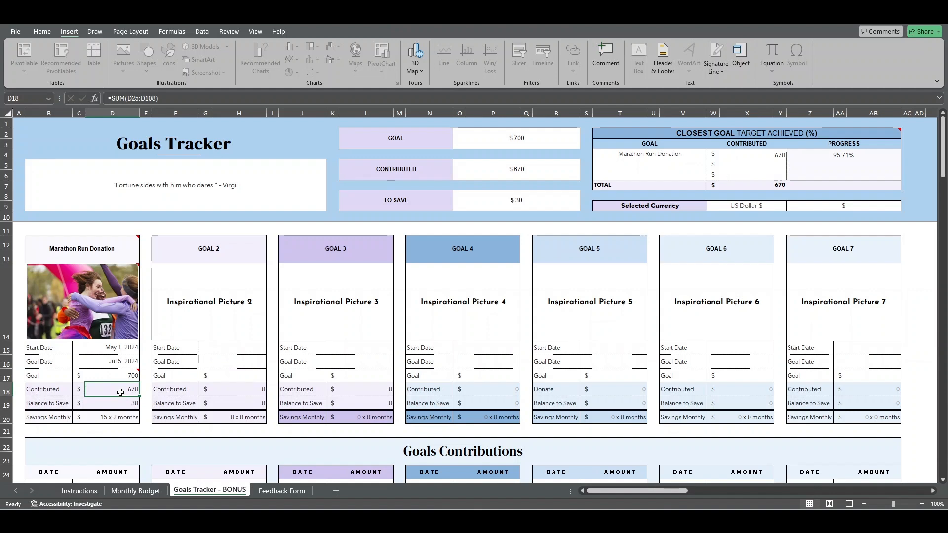
{"action": "scroll", "coordinate": [99, 395], "scroll_direction": "down", "scroll_amount": 3}
{"action": "left_click", "coordinate": [41, 396]}
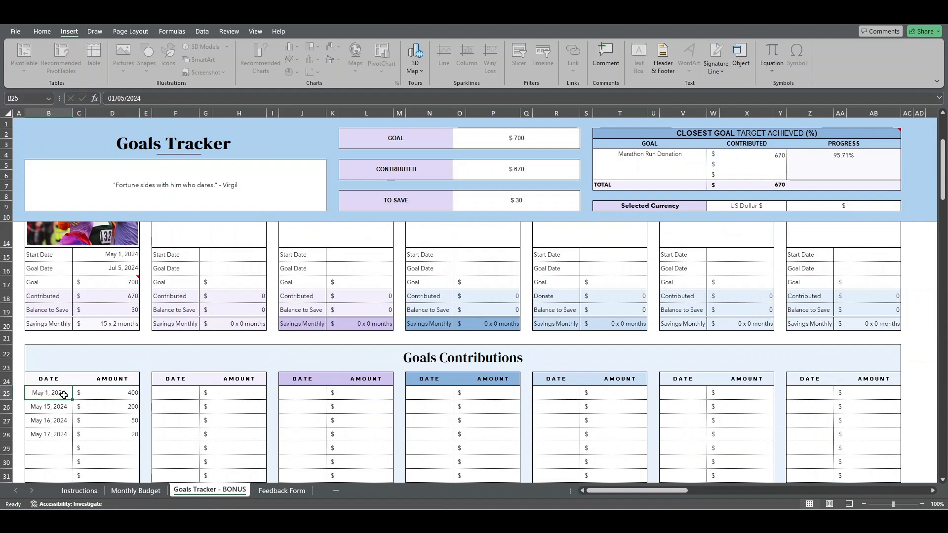
{"action": "left_click_drag", "start_coordinate": [41, 395], "coordinate": [130, 436]}
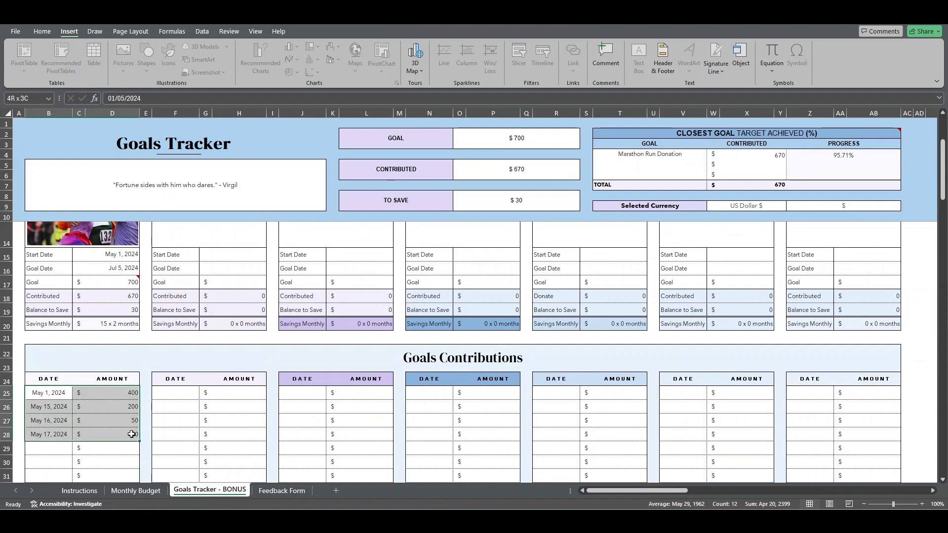
Step: Examine the Marathon Run Donation goal's contribution dates and amounts, its contributed total formula and its balance to save
{"action": "left_click", "coordinate": [45, 446]}
{"action": "left_click", "coordinate": [46, 395]}
{"action": "left_click", "coordinate": [105, 393]}
{"action": "left_click", "coordinate": [122, 295]}
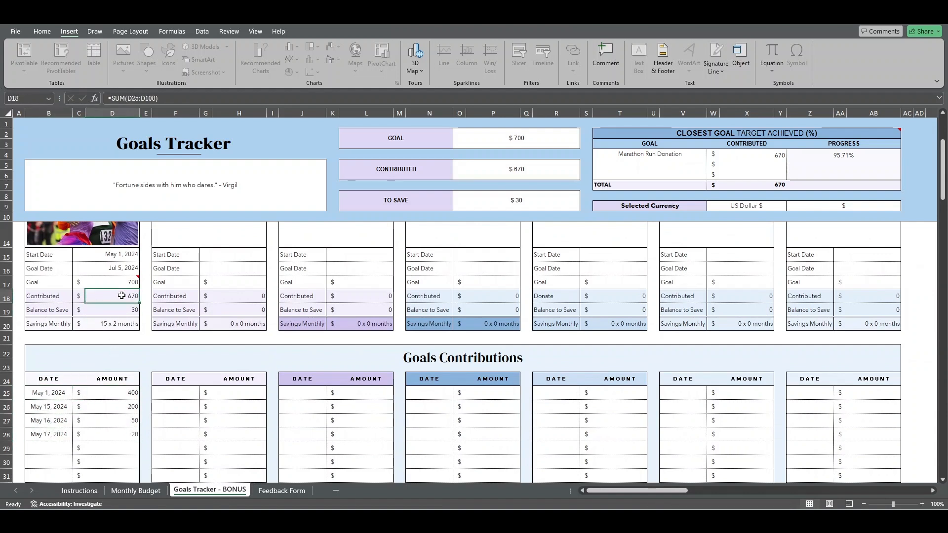
{"action": "left_click", "coordinate": [55, 309]}
{"action": "left_click", "coordinate": [98, 309]}
Step: Add a Marathon Run Donation contribution of 15 dated May 18, 2024 by extending the date series into the next empty row
{"action": "left_click", "coordinate": [54, 450]}
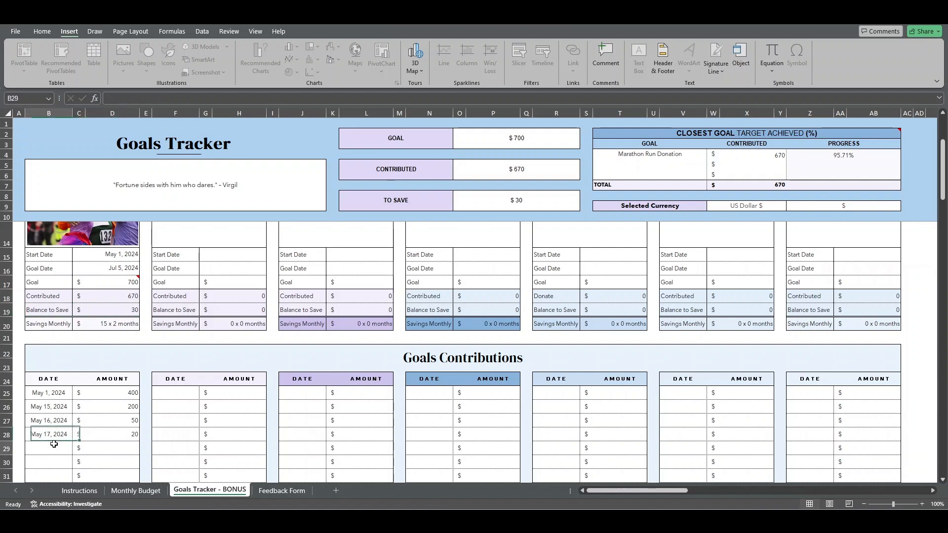
{"action": "left_click", "coordinate": [64, 434]}
{"action": "left_click_drag", "start_coordinate": [72, 441], "coordinate": [72, 450]}
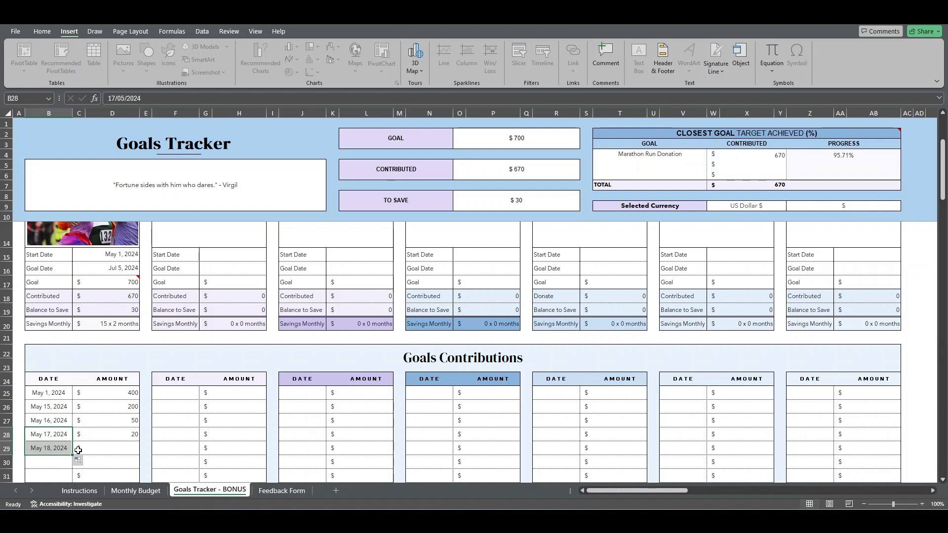
{"action": "left_click", "coordinate": [118, 449]}
{"action": "type", "text": "1"}
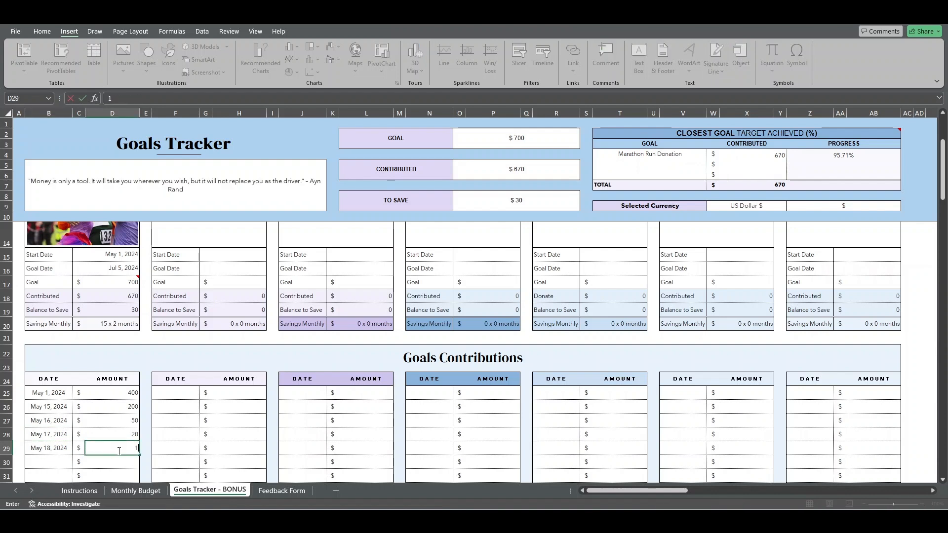
{"action": "type", "text": "5"}
{"action": "key", "text": "Return"}
Step: Review the Marathon Run Donation goal's Contributed, Balance to Save and Savings Monthly values and their formulas
{"action": "left_click", "coordinate": [127, 312]}
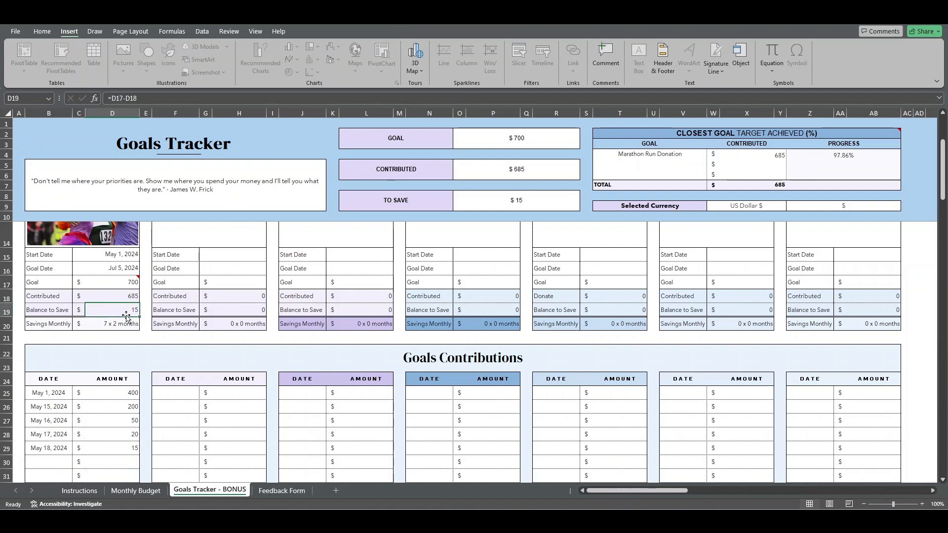
{"action": "left_click", "coordinate": [62, 298]}
{"action": "left_click", "coordinate": [106, 297]}
{"action": "left_click", "coordinate": [46, 312]}
{"action": "left_click", "coordinate": [109, 308]}
{"action": "left_click", "coordinate": [48, 323]}
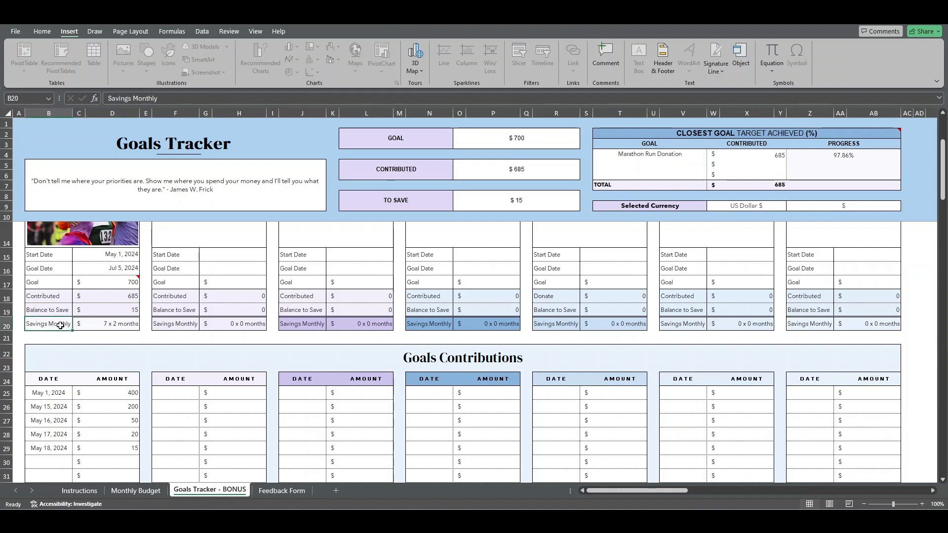
{"action": "left_click", "coordinate": [101, 323]}
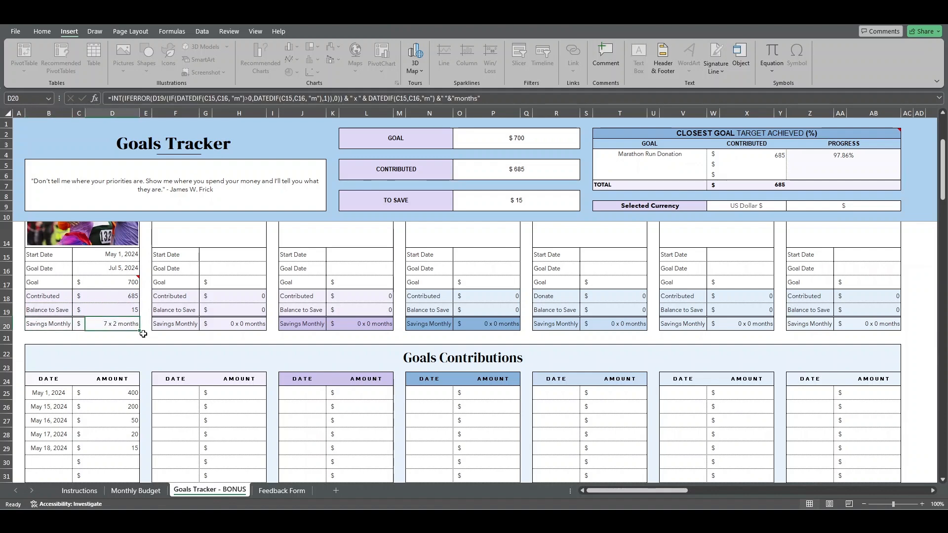
{"action": "scroll", "coordinate": [142, 335], "scroll_direction": "up", "scroll_amount": 2}
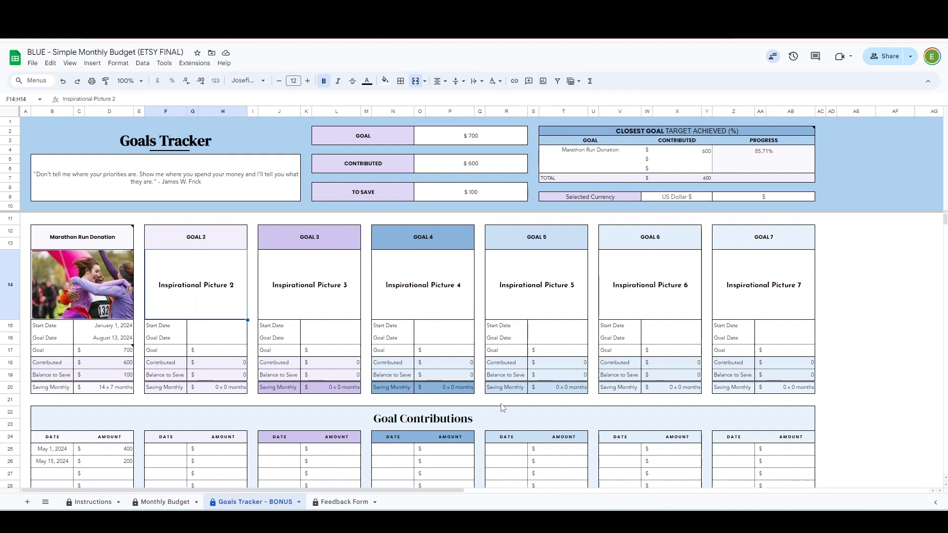
Step: In the Google Sheets Goals Tracker - BONUS sheet, show the sources for inserting an image over the cells at Inspirational Picture 2, then dismiss them
{"action": "left_click", "coordinate": [101, 474]}
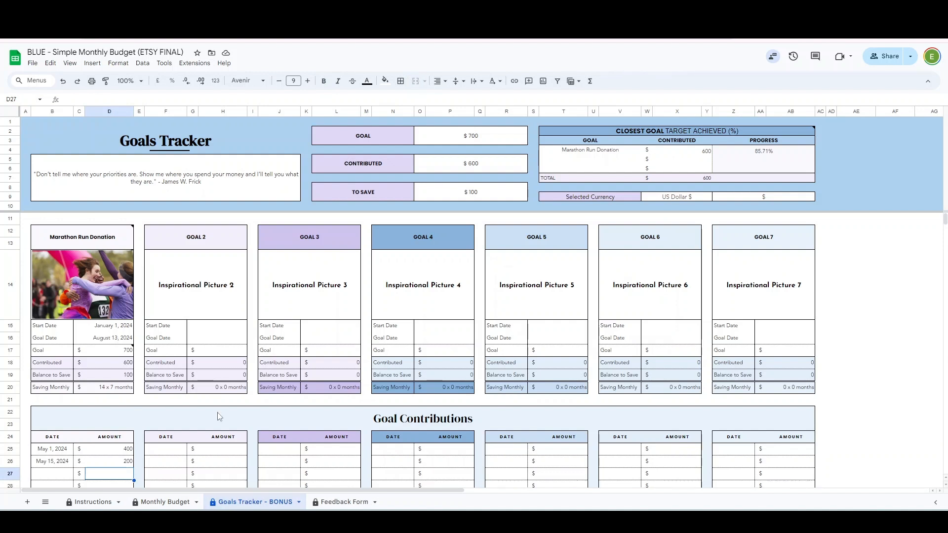
{"action": "left_click", "coordinate": [209, 295]}
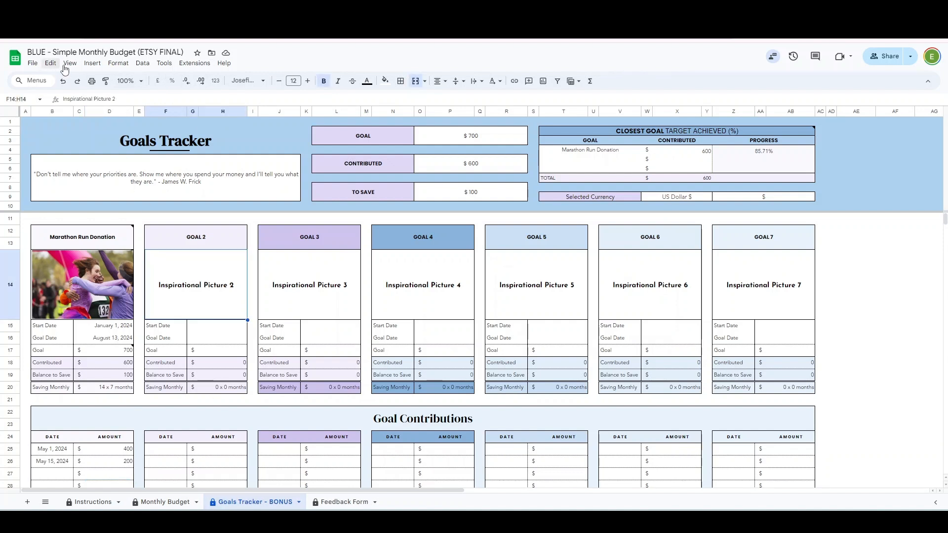
{"action": "left_click", "coordinate": [89, 64]}
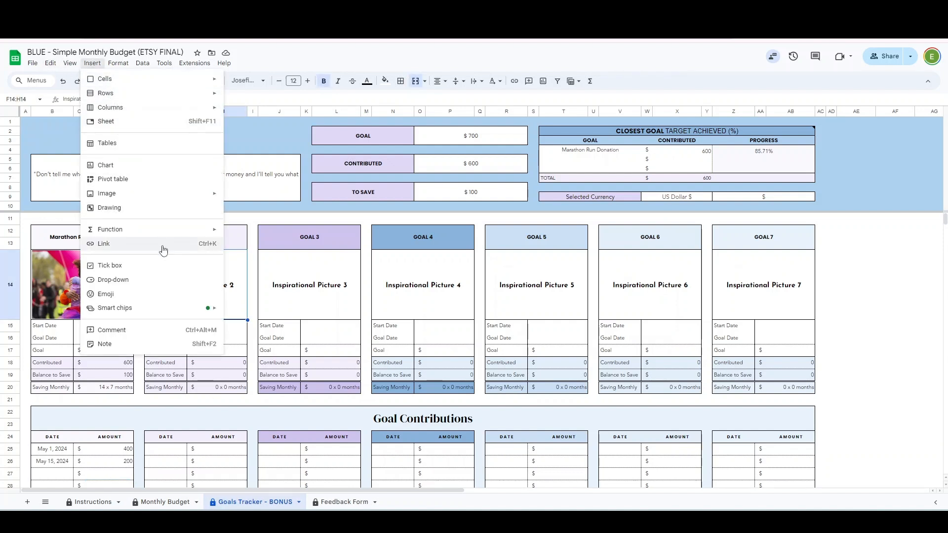
{"action": "mouse_move", "coordinate": [182, 196]}
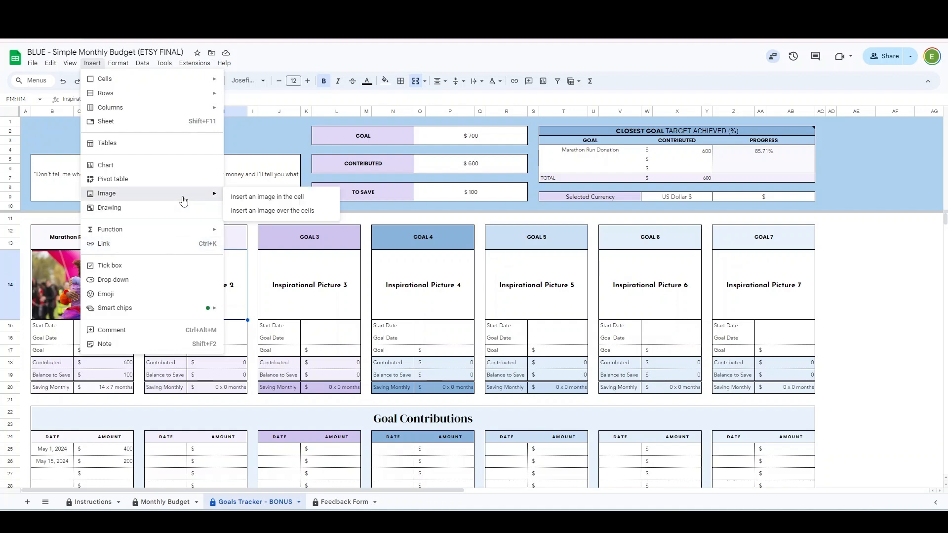
{"action": "left_click", "coordinate": [260, 213]}
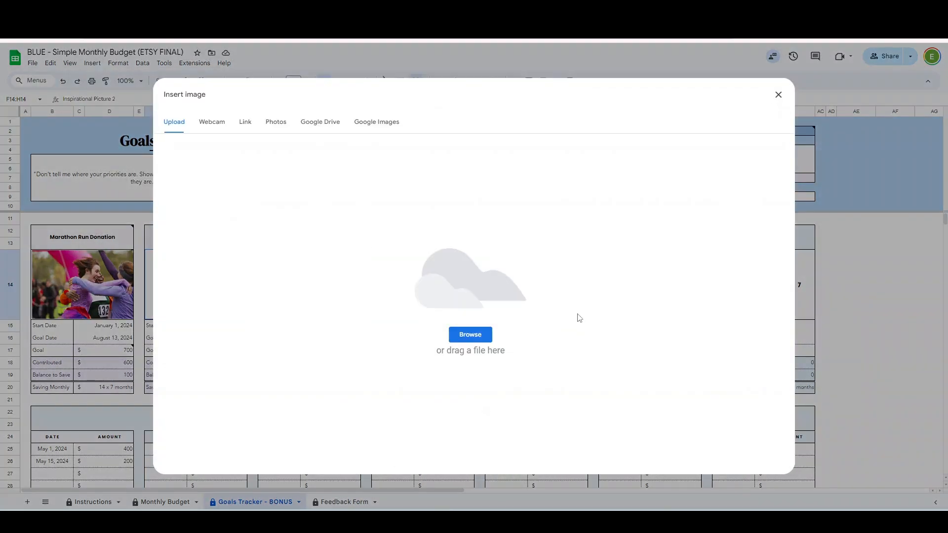
{"action": "left_click", "coordinate": [779, 95]}
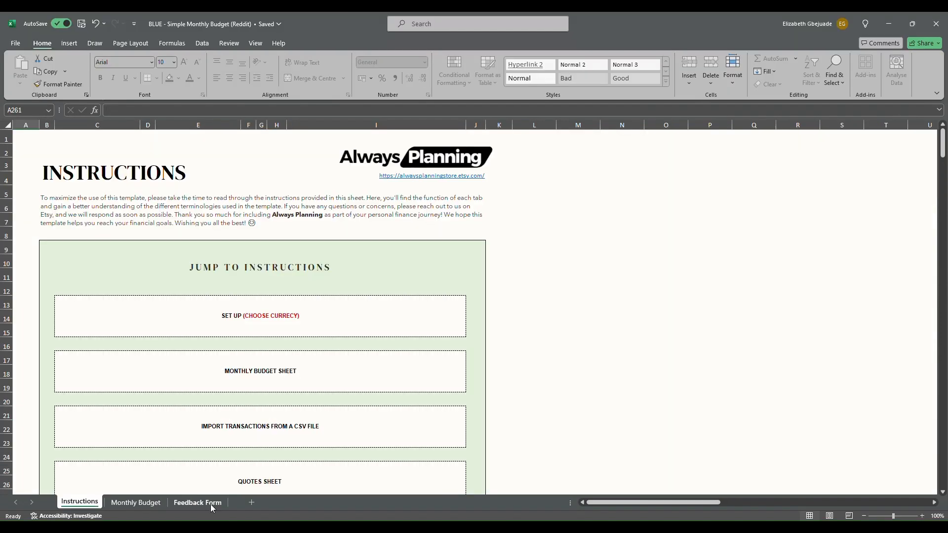
Step: In the Excel workbook, show the Feedback Form sheet and start the feedback
{"action": "left_click", "coordinate": [210, 504]}
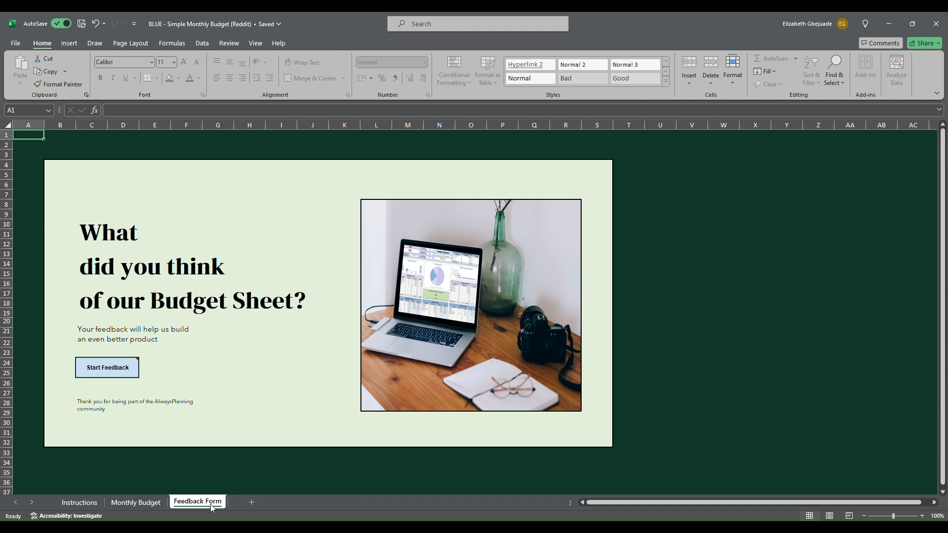
{"action": "left_click", "coordinate": [124, 373]}
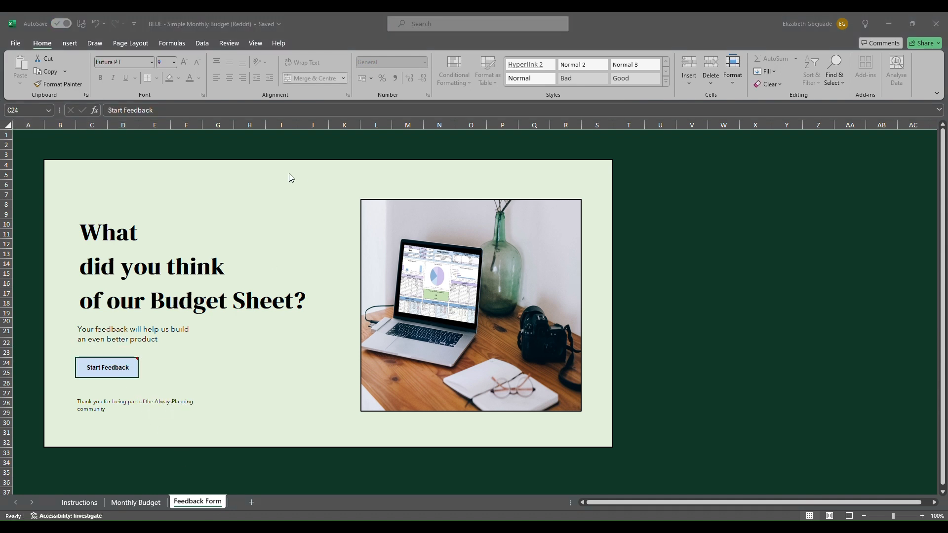